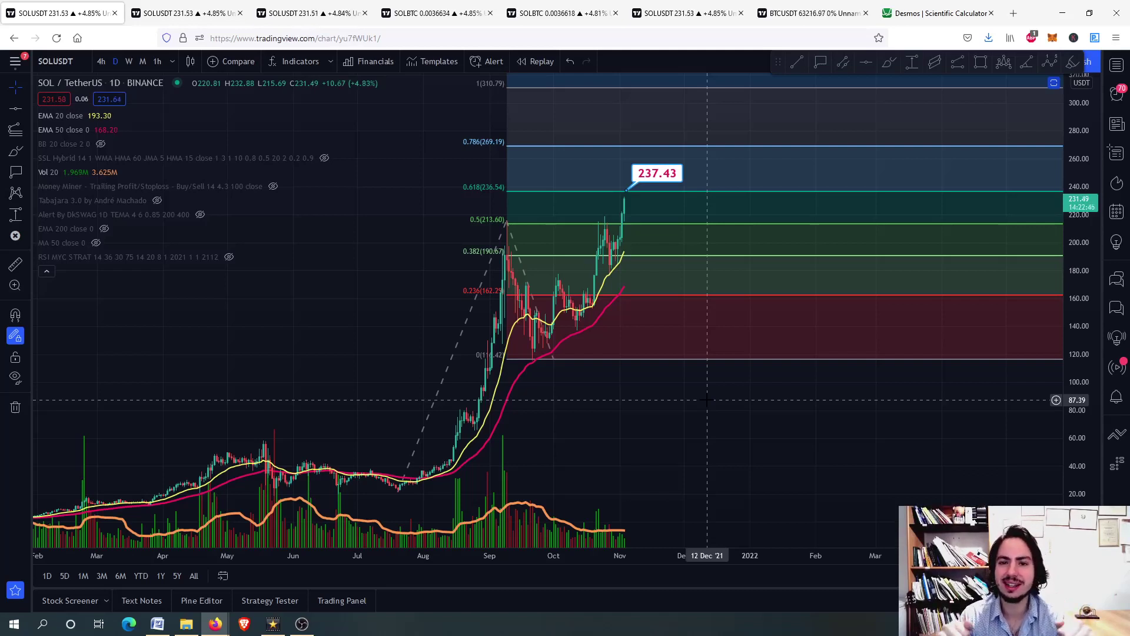
- Examine SOLUSDT's daily price action against the Fibonacci extension levels, from the September high and low to the latest candle
scroll(659, 404, "up", 4)
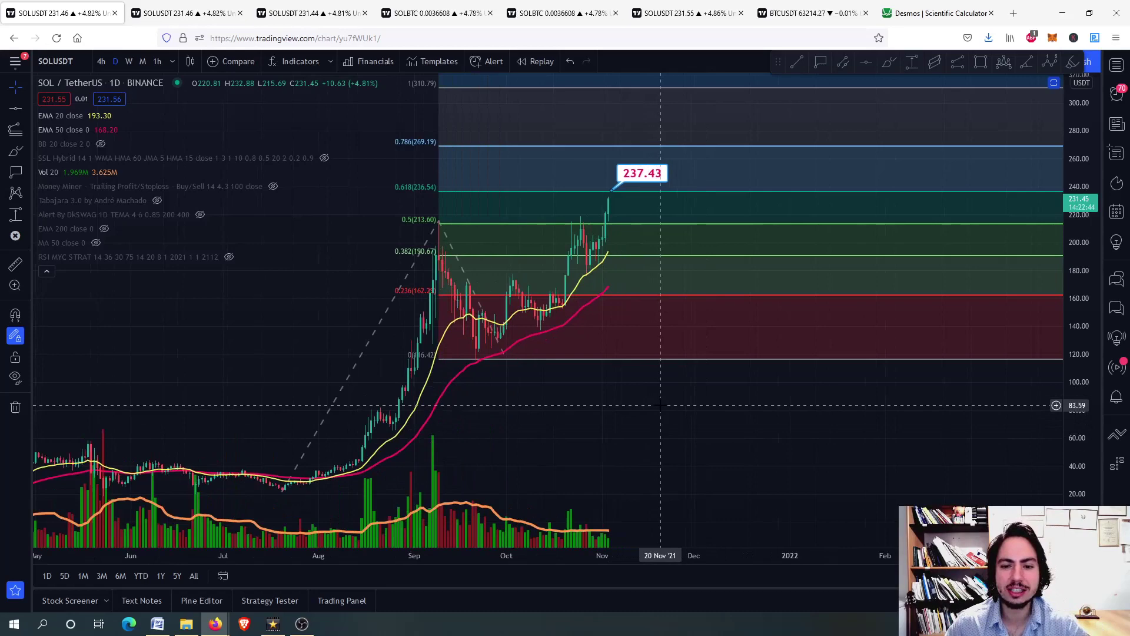
left_click_drag(616, 404, 602, 425)
scroll(602, 425, "down", 3)
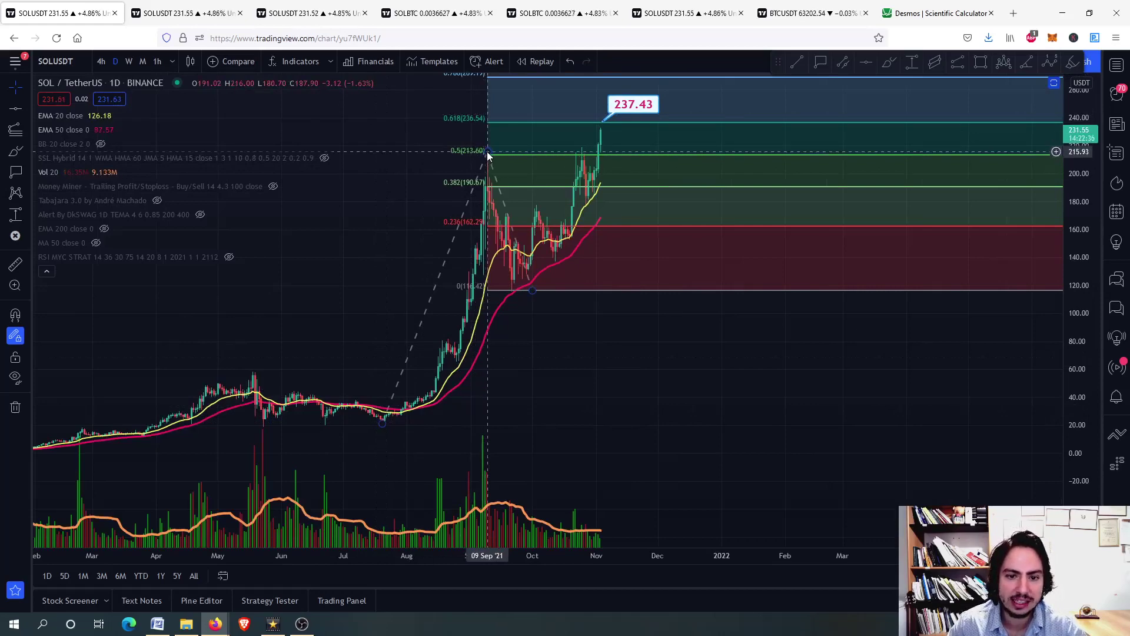
scroll(487, 153, "up", 3)
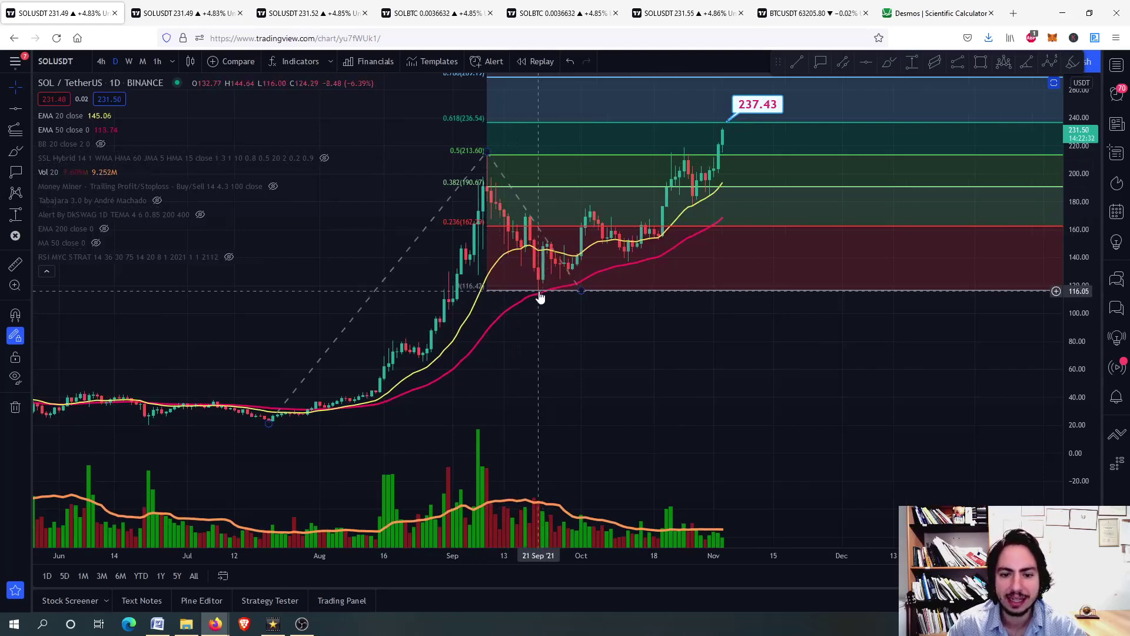
left_click_drag(540, 297, 596, 374)
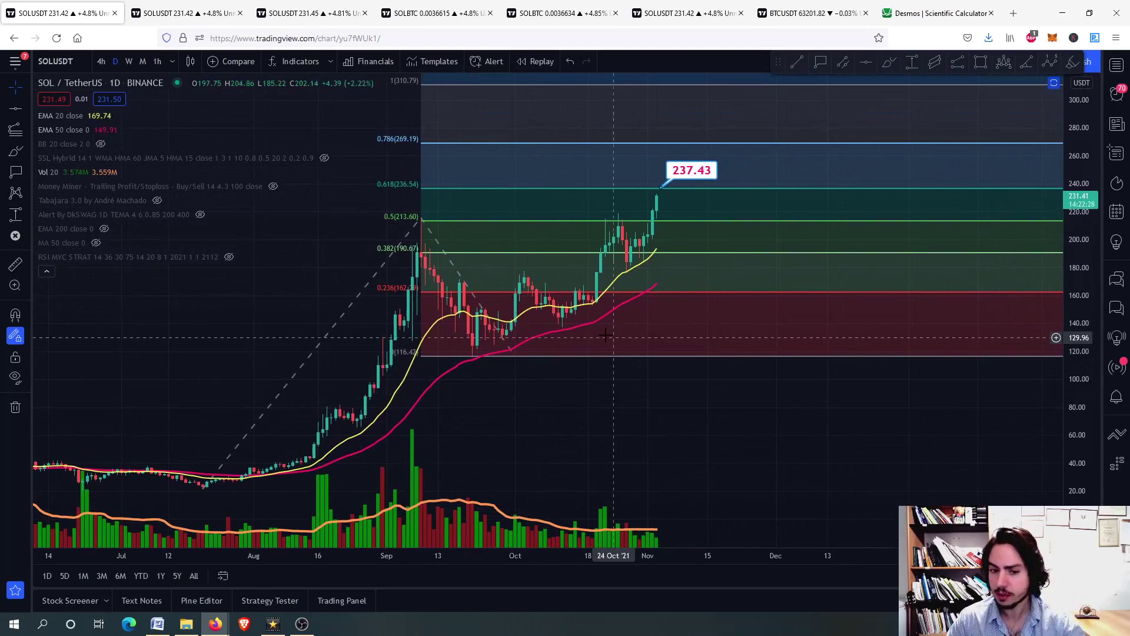
left_click_drag(556, 398, 530, 426)
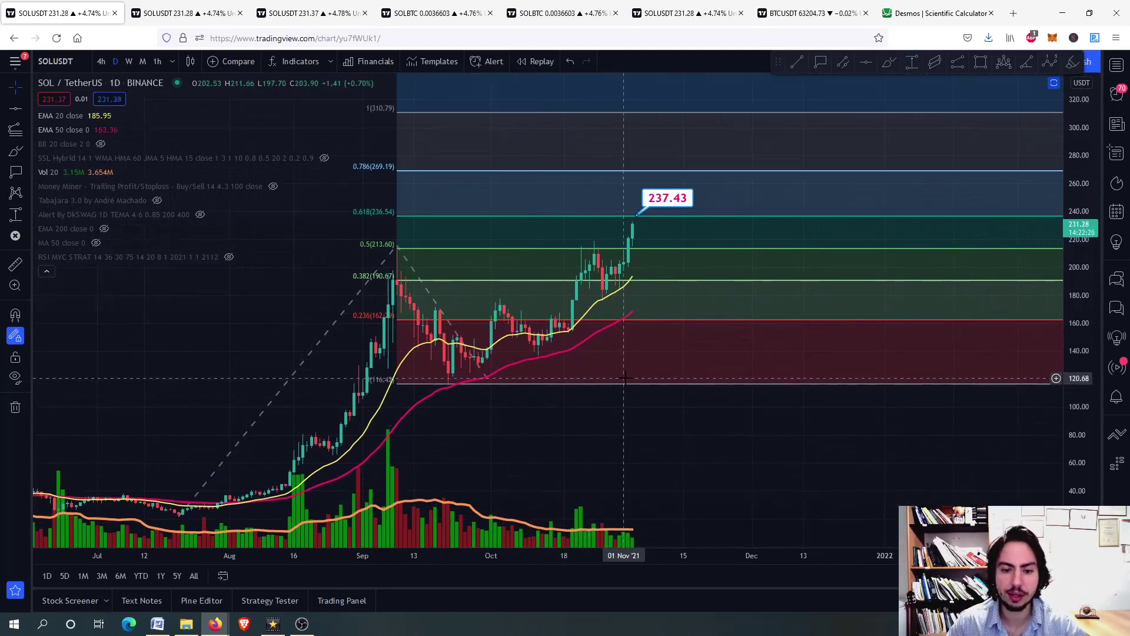
scroll(639, 303, "up", 2)
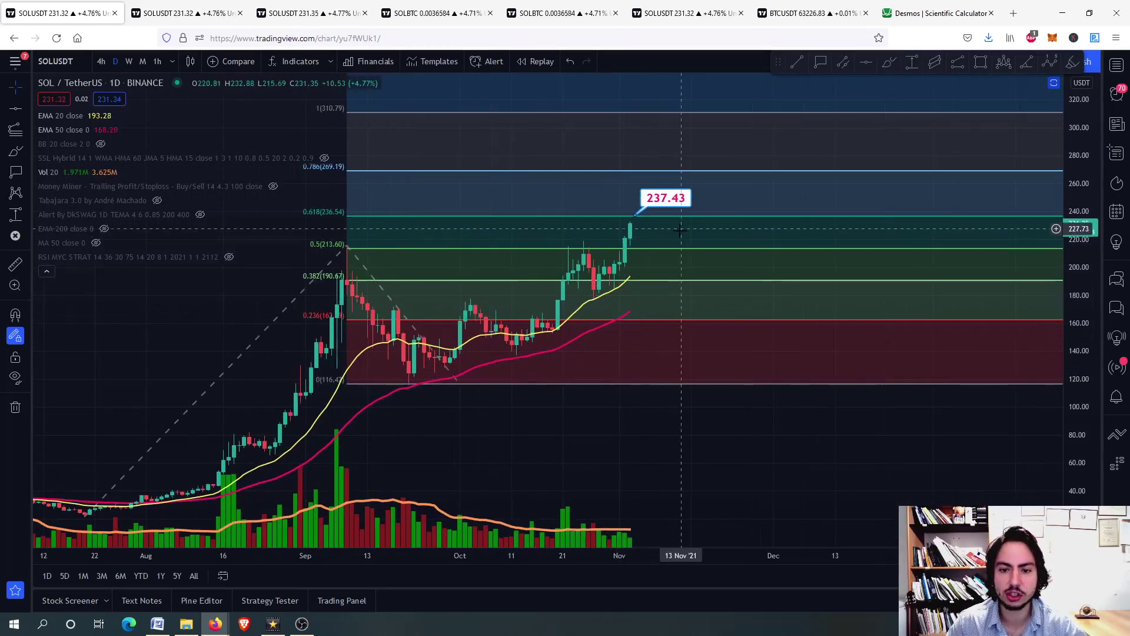
left_click_drag(676, 232, 618, 321)
left_click_drag(1077, 389, 1068, 221)
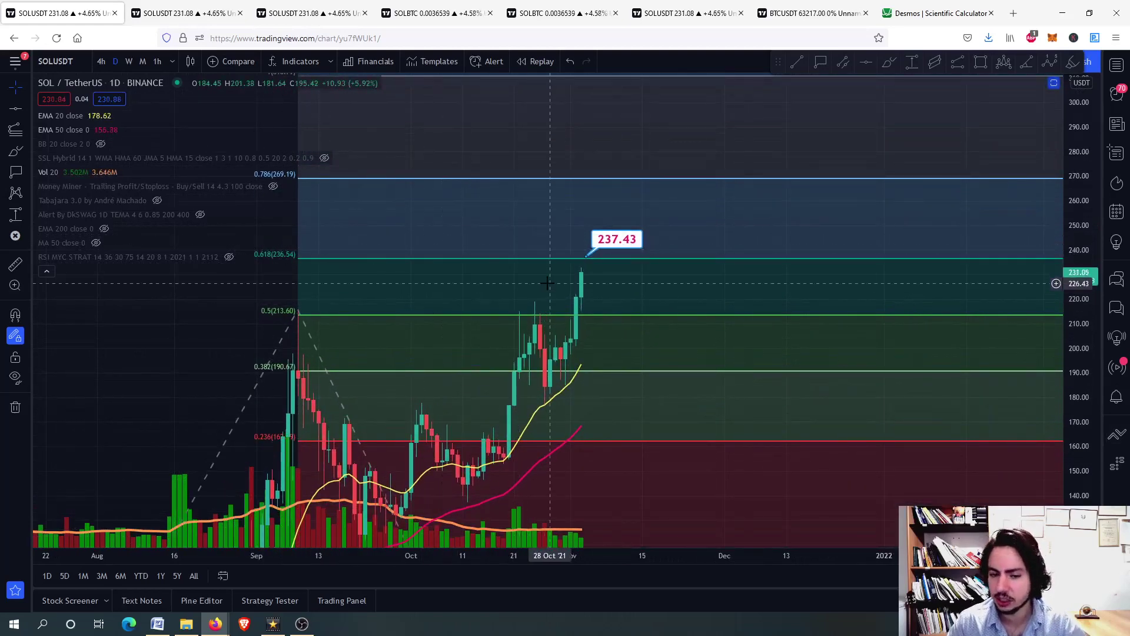
- Move the price label just past the latest candle to 236.95, at the 0.618 Fibonacci level
left_click_drag(622, 241, 637, 240)
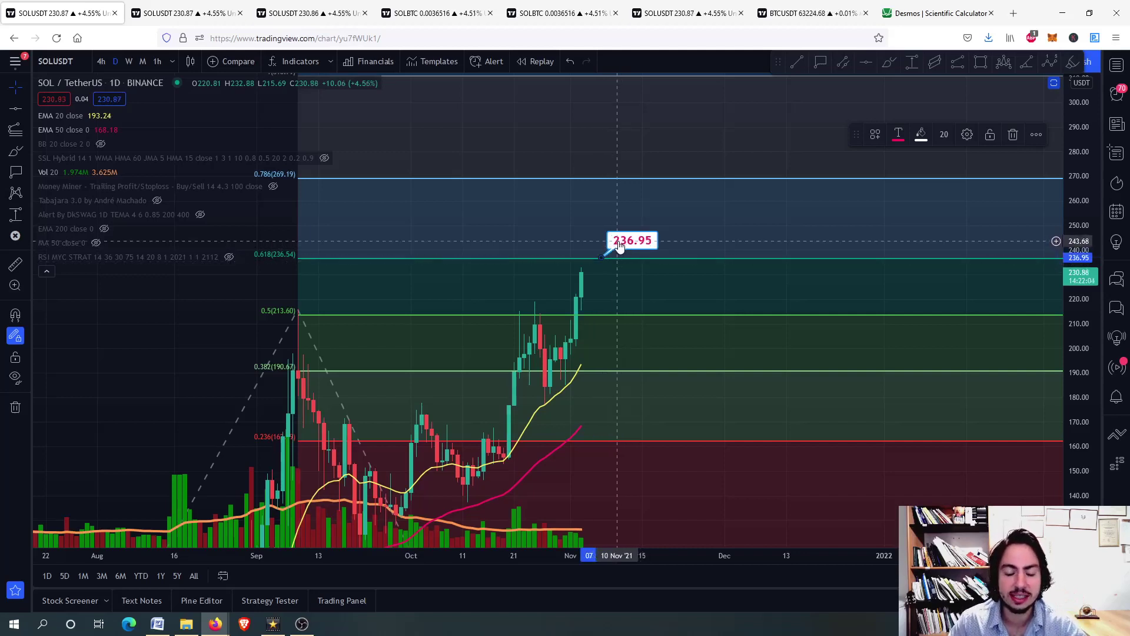
left_click_drag(504, 229, 506, 148)
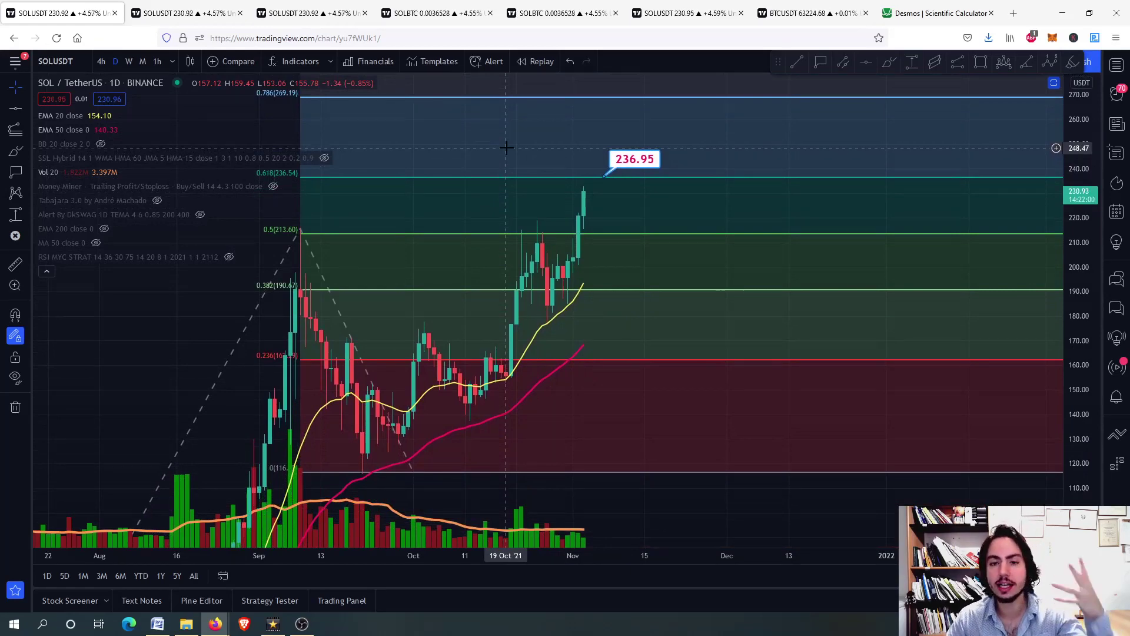
left_click_drag(506, 147, 547, 70)
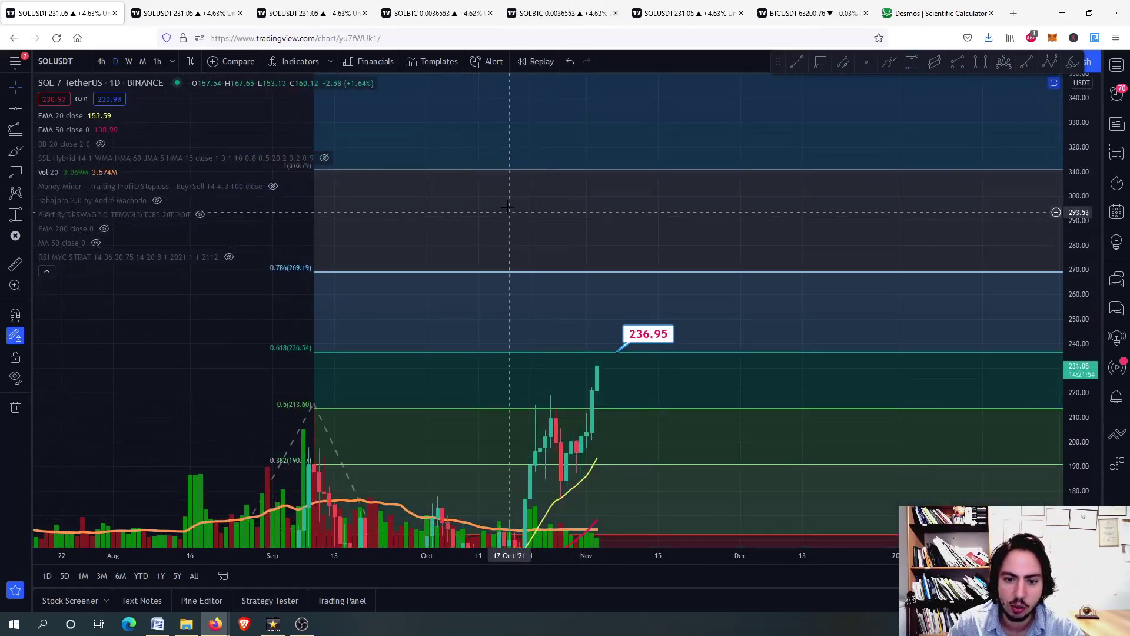
left_click_drag(510, 213, 502, 117)
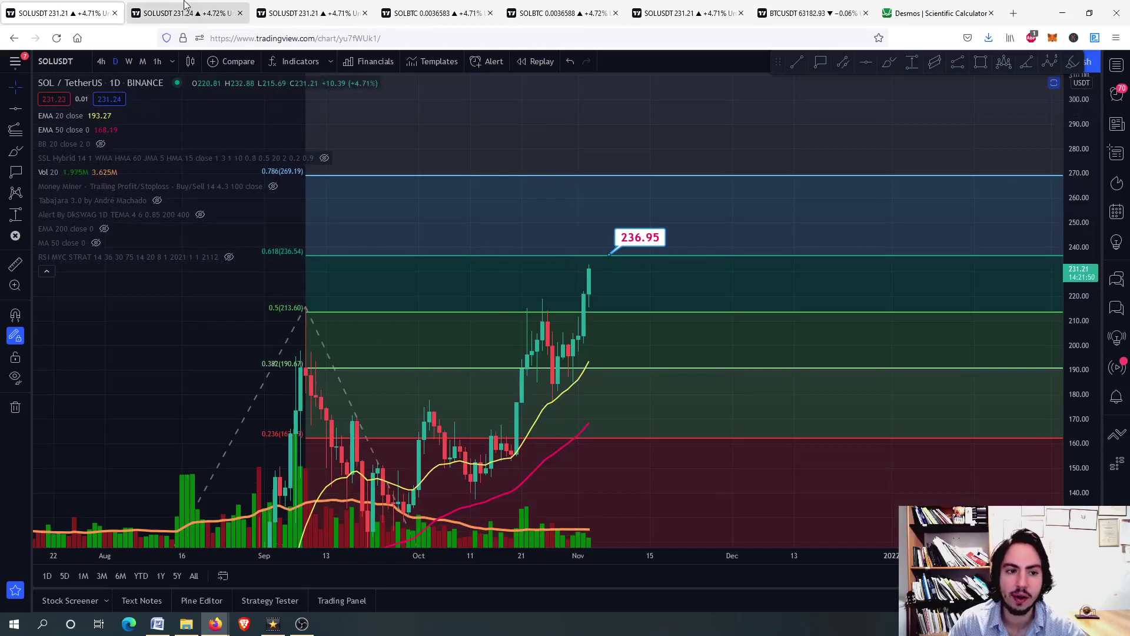
- Restore the indicator panes, switch the chart to the 4-hour interval and maximize the MACD pane
double_click(152, 386)
left_click(101, 61)
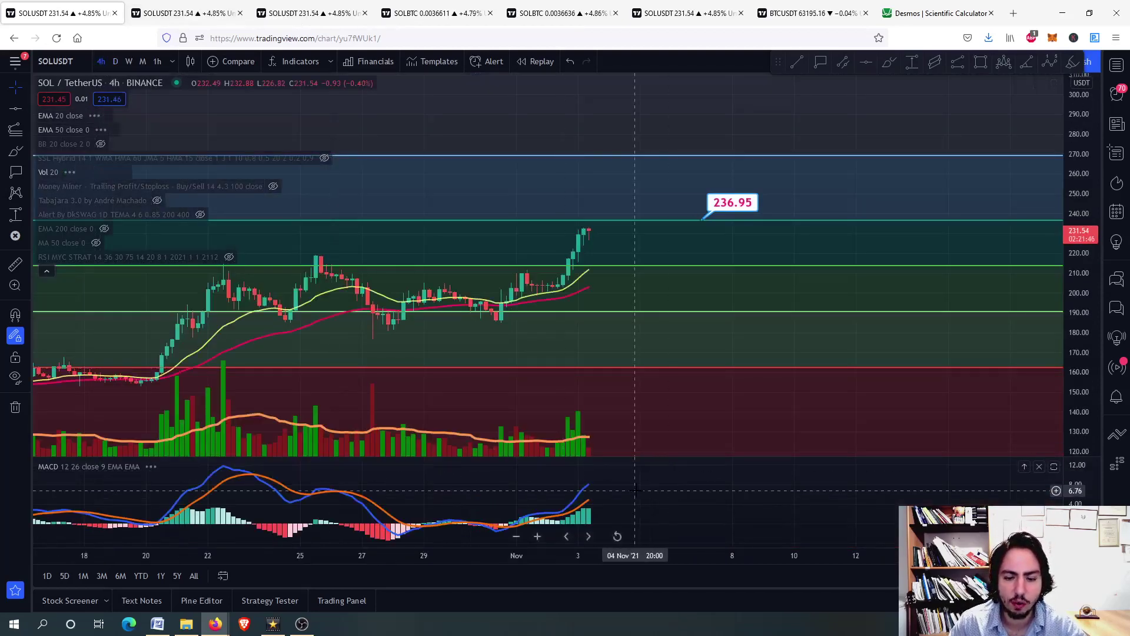
double_click(614, 484)
scroll(545, 432, "up", 4)
scroll(481, 435, "down", 5)
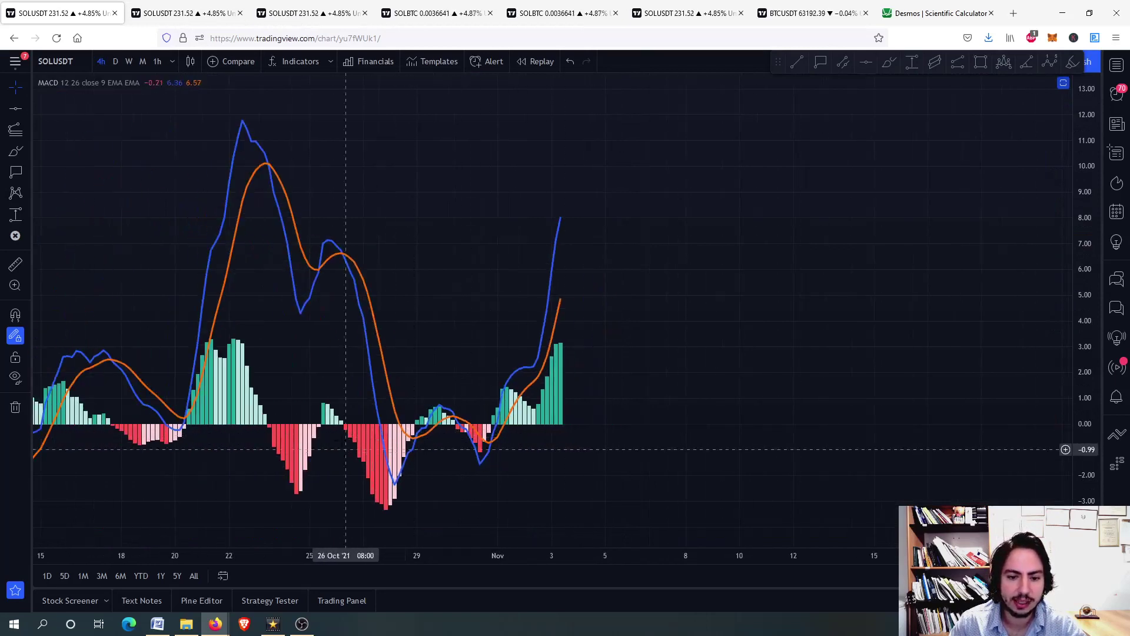
- Brush a double-bottom curve beneath the MACD histogram from about 27 October to 2 November, and restore the chart panes
left_click(889, 63)
mouse_move(364, 447)
left_mouse_down()
mouse_move(445, 462)
mouse_move(547, 437)
left_mouse_up()
scroll(547, 265, "down", 5)
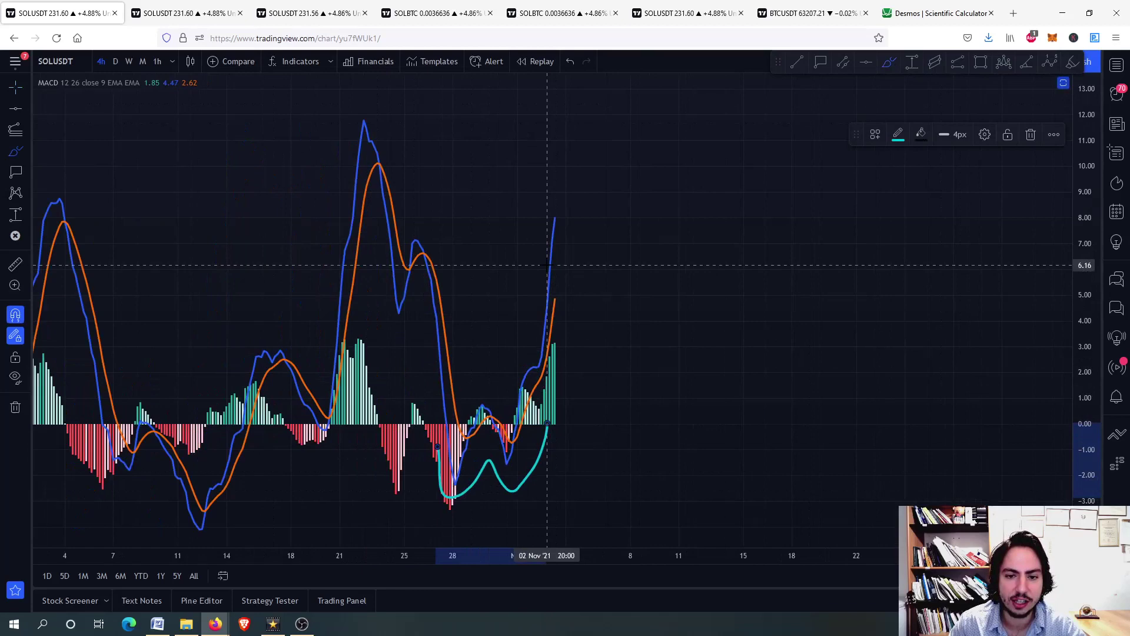
scroll(548, 265, "up", 5)
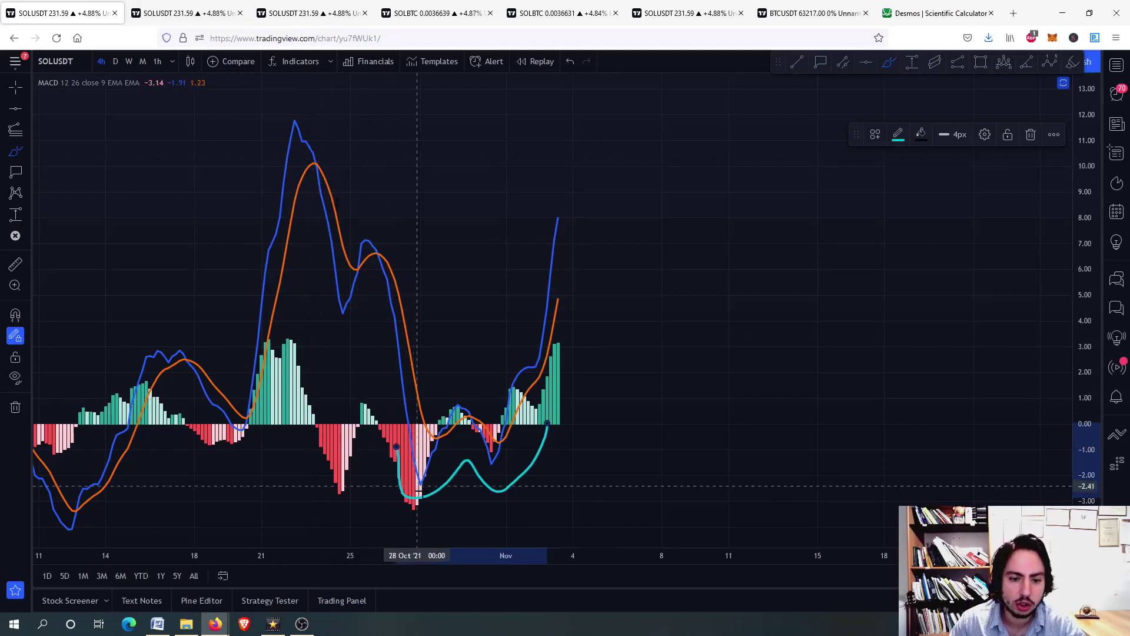
double_click(391, 206)
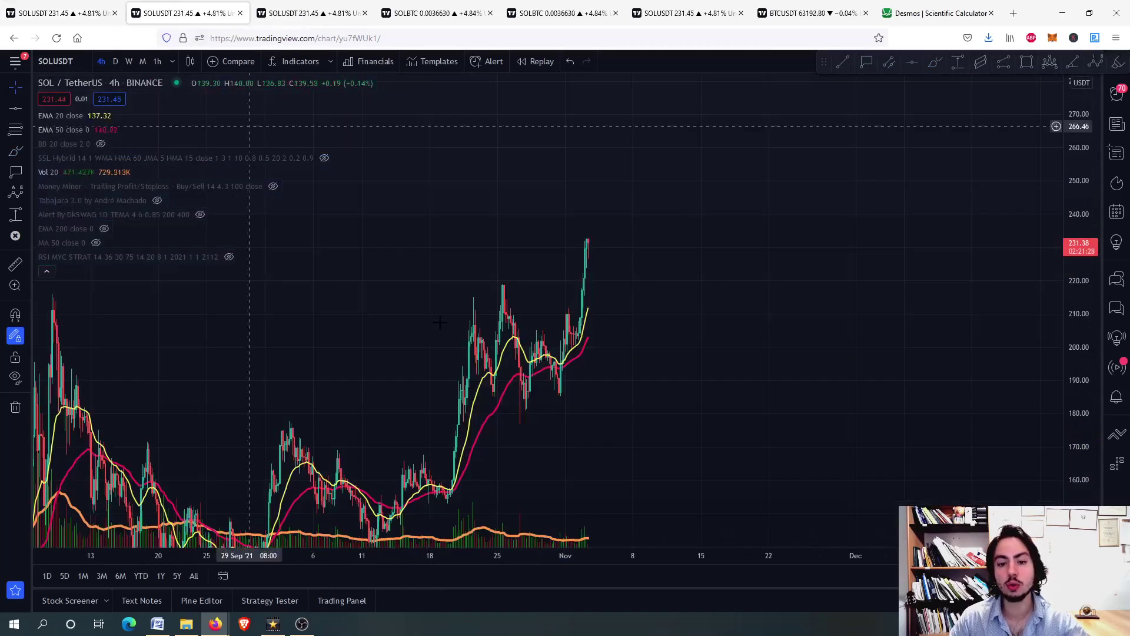
- Switch to the second SOLUSDT chart, restore its oscillator panes, and inspect the RSI and Fisher panes enlarged one at a time
left_click(181, 6)
scroll(599, 363, "up", 8)
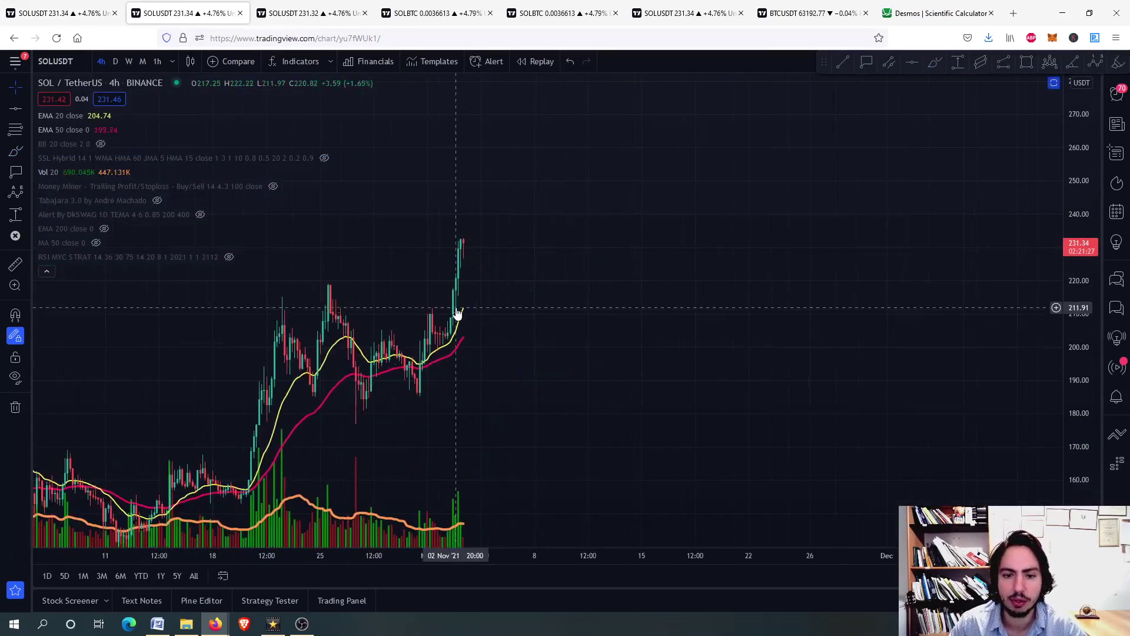
double_click(516, 316)
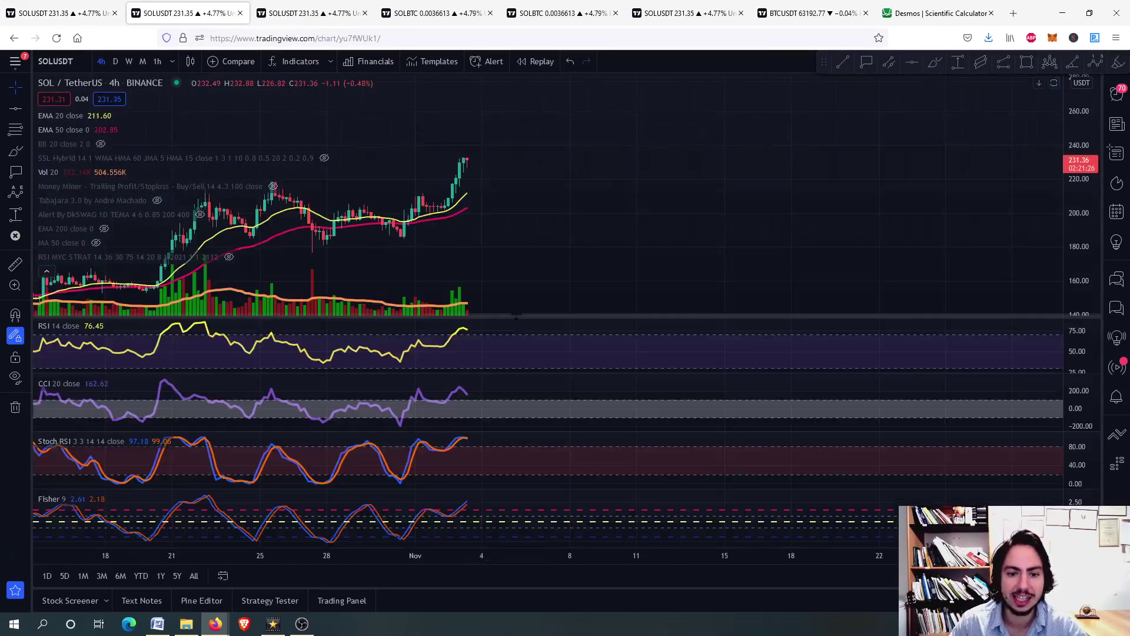
double_click(518, 352)
double_click(579, 363)
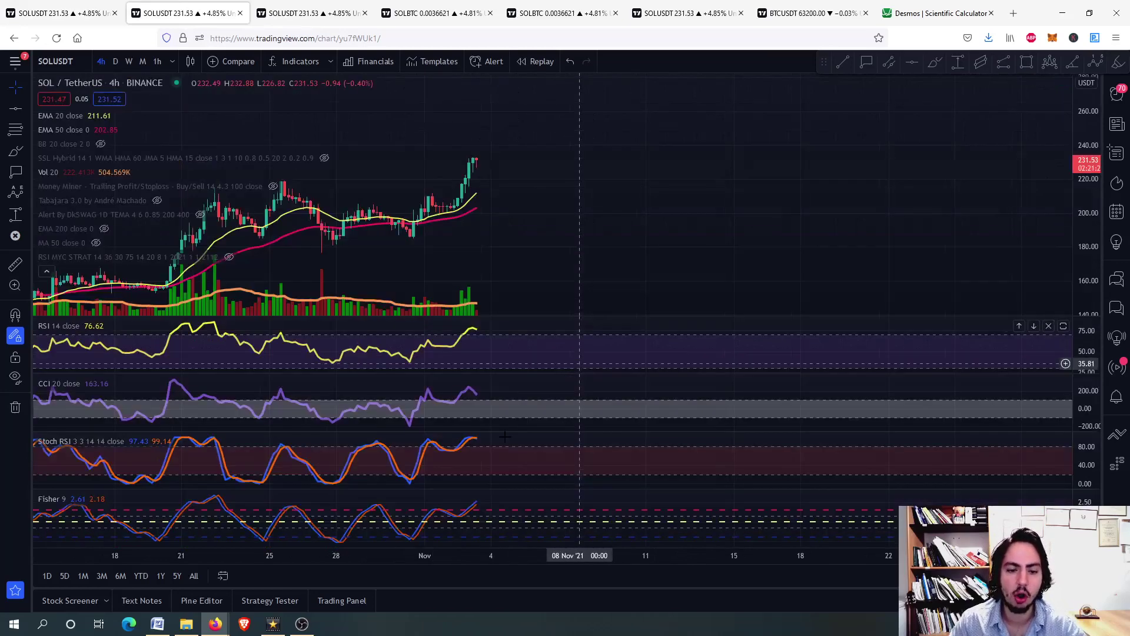
double_click(496, 503)
double_click(505, 249)
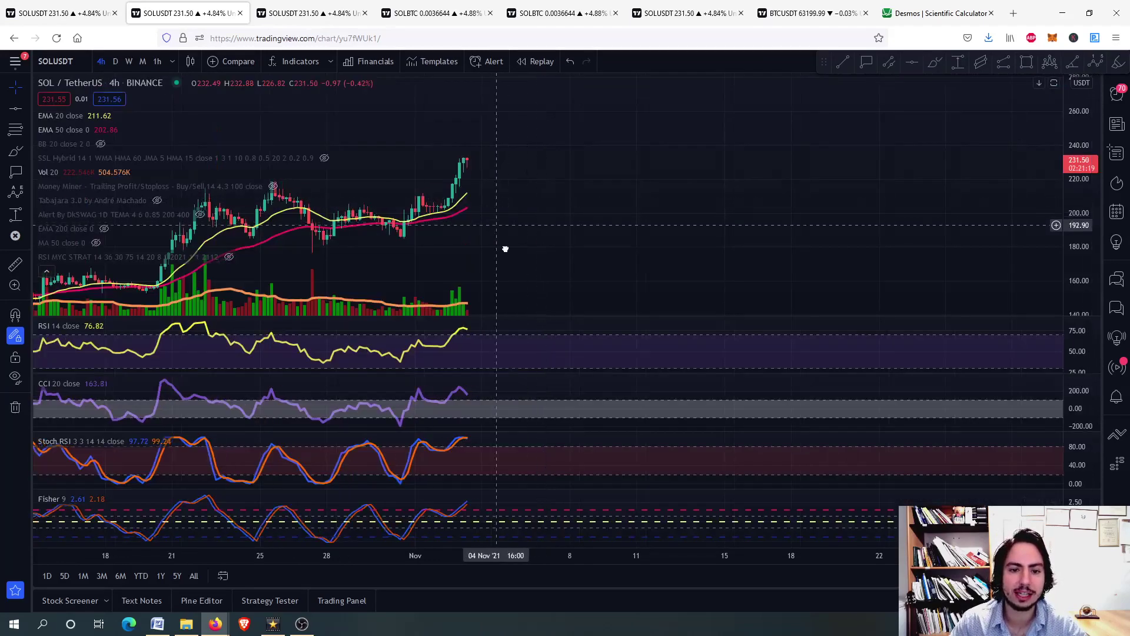
- Compare the 4-hour price action since late September with the RSI, CCI, Stoch RSI and Fisher oscillators
scroll(505, 249, "up", 5)
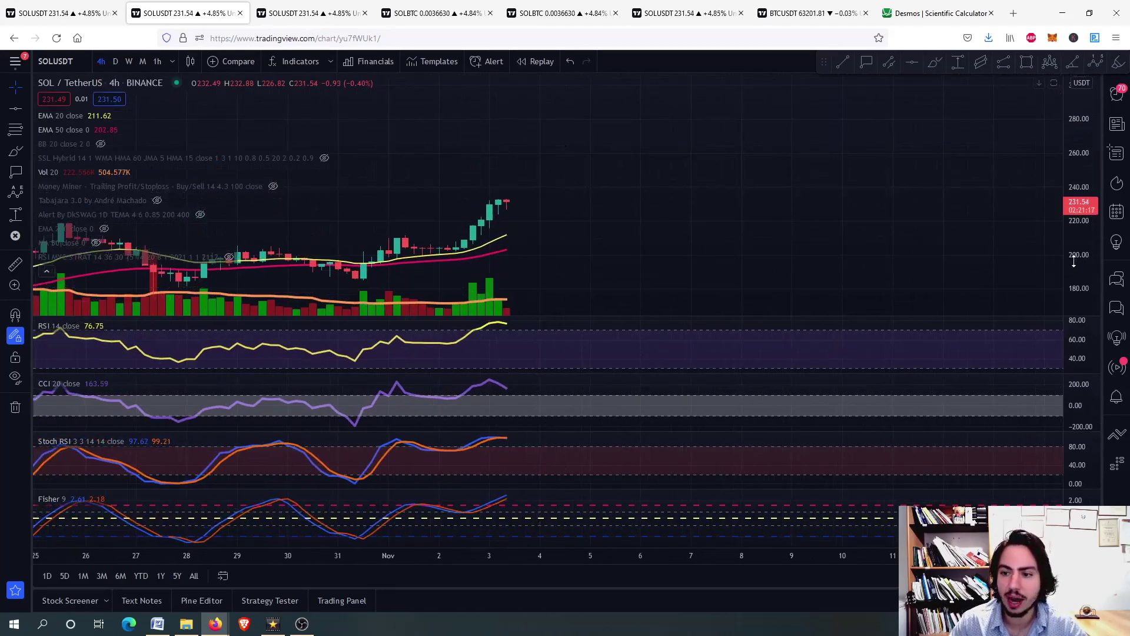
left_click_drag(1074, 261, 1074, 147)
left_click_drag(605, 260, 602, 219)
scroll(598, 219, "down", 4)
left_click_drag(593, 176, 585, 239)
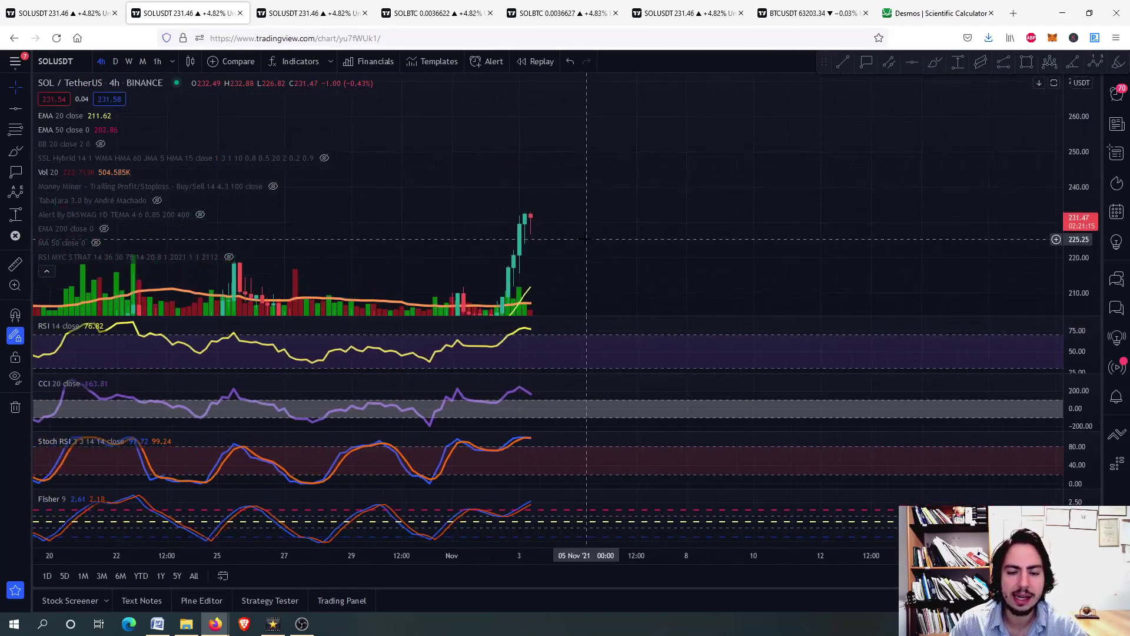
scroll(586, 238, "down", 3)
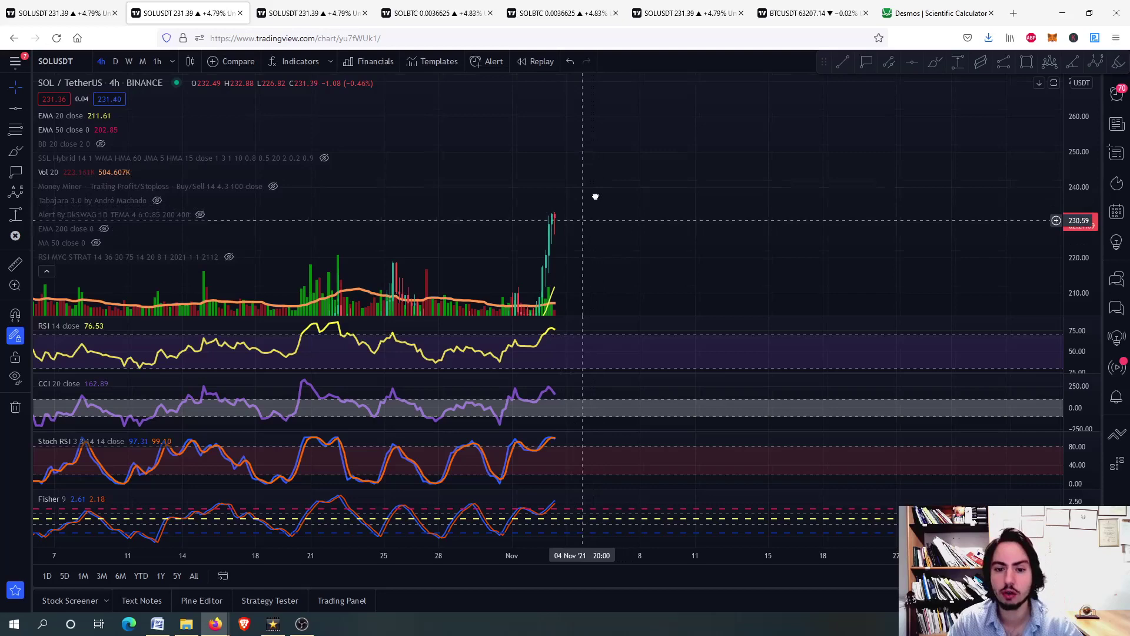
scroll(595, 195, "down", 3)
left_click_drag(654, 166, 647, 216)
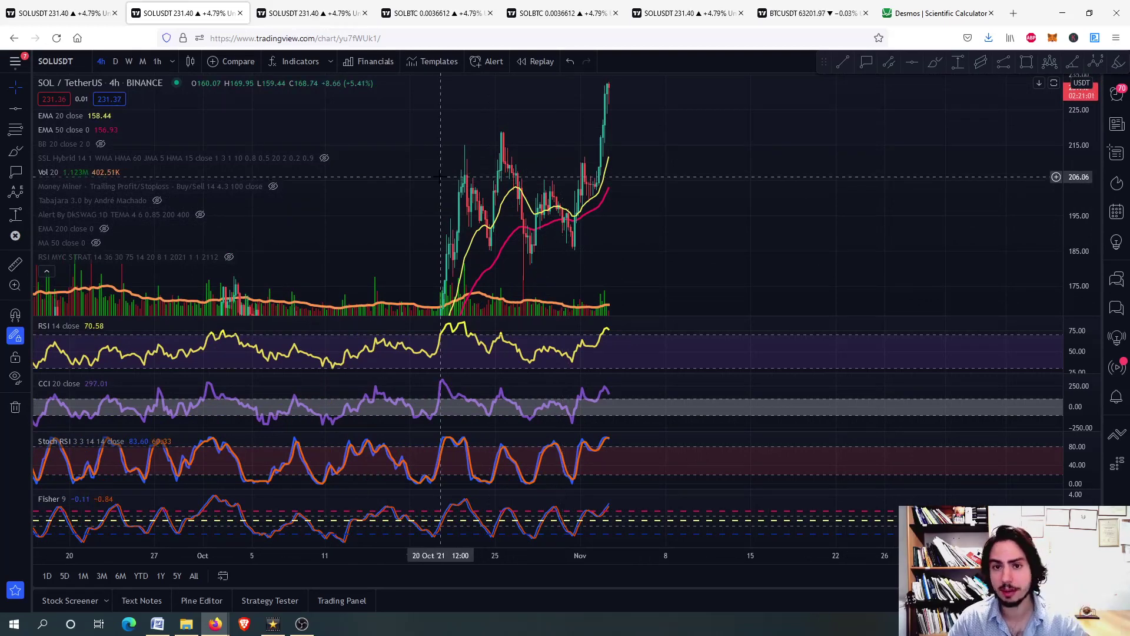
- Maximize the price pane and examine the latest 4-hour candles against the EMAs, checking the oscillator panes once in between
double_click(690, 205)
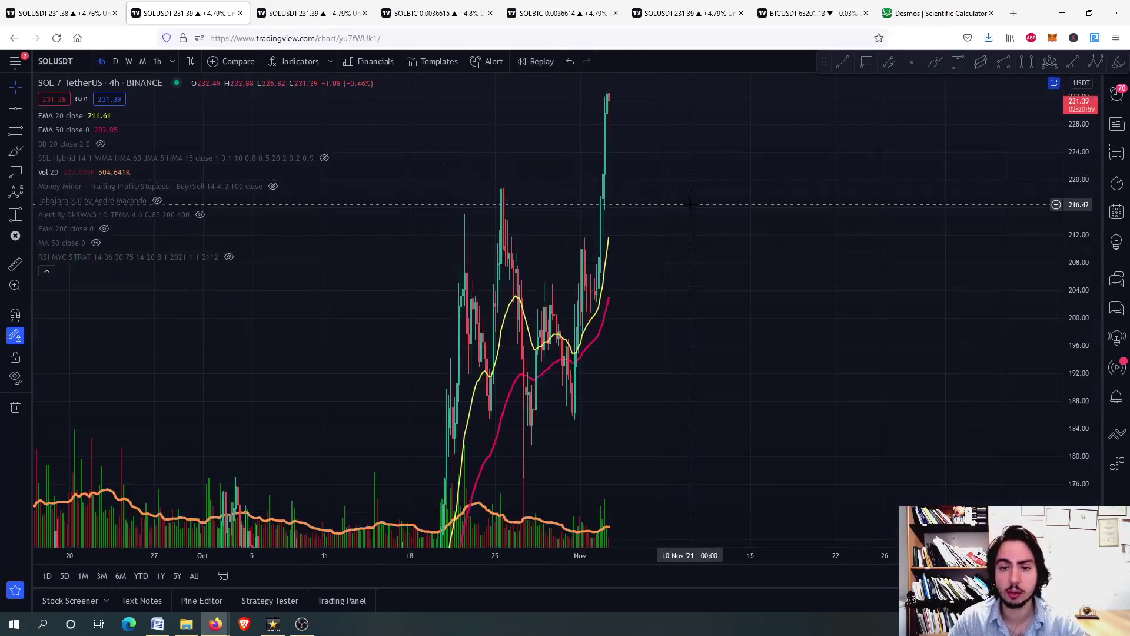
scroll(598, 252, "up", 5)
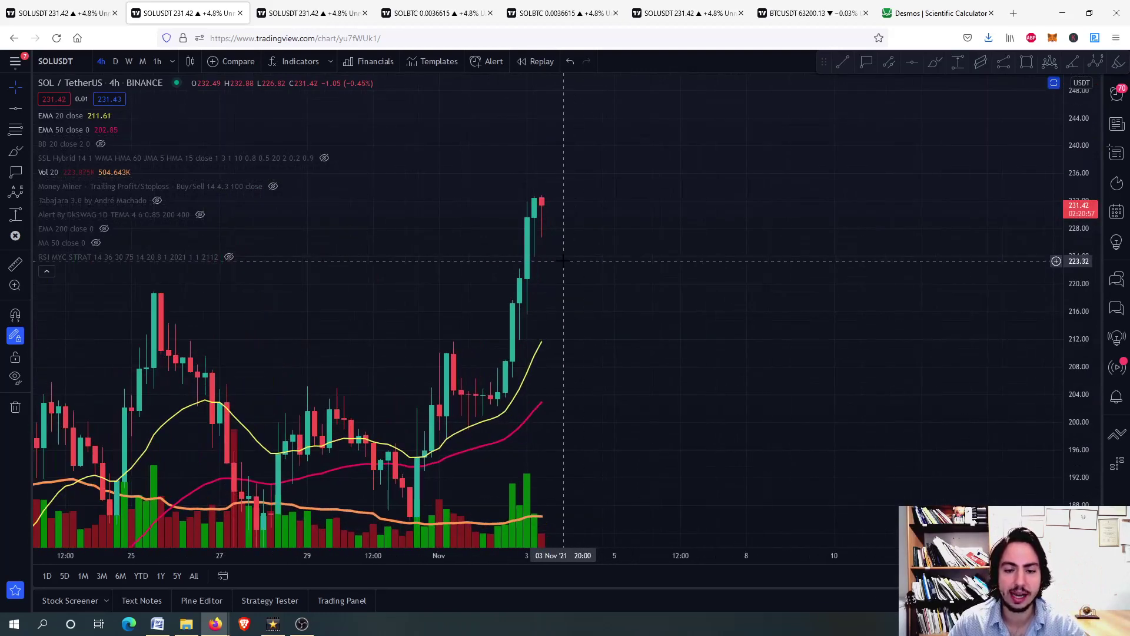
scroll(562, 256, "down", 2)
scroll(558, 247, "up", 2)
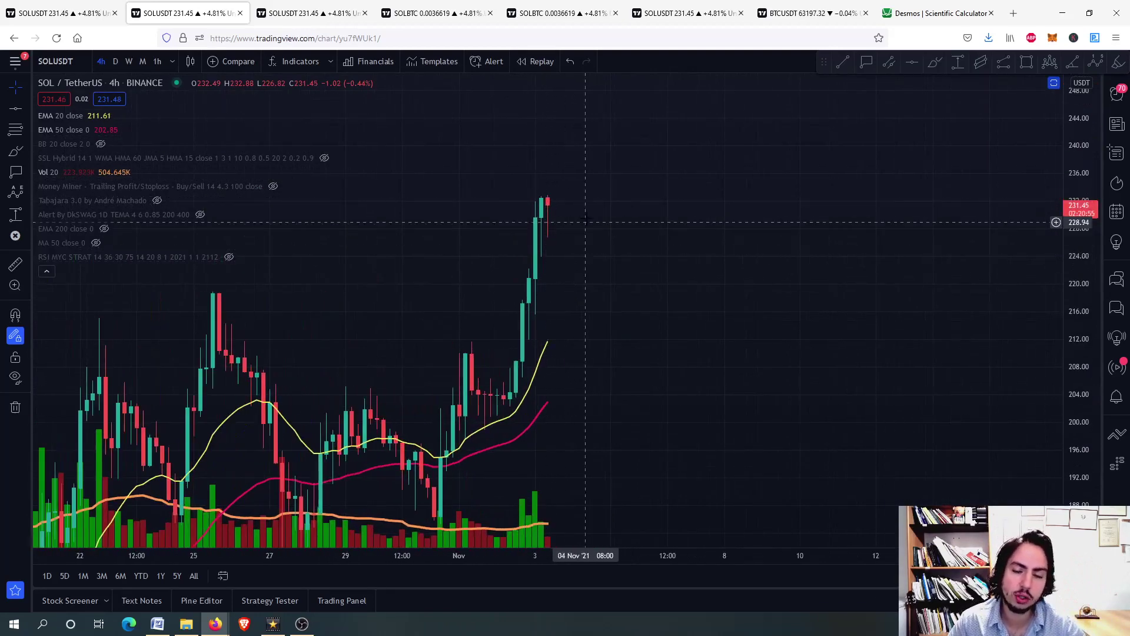
double_click(598, 249)
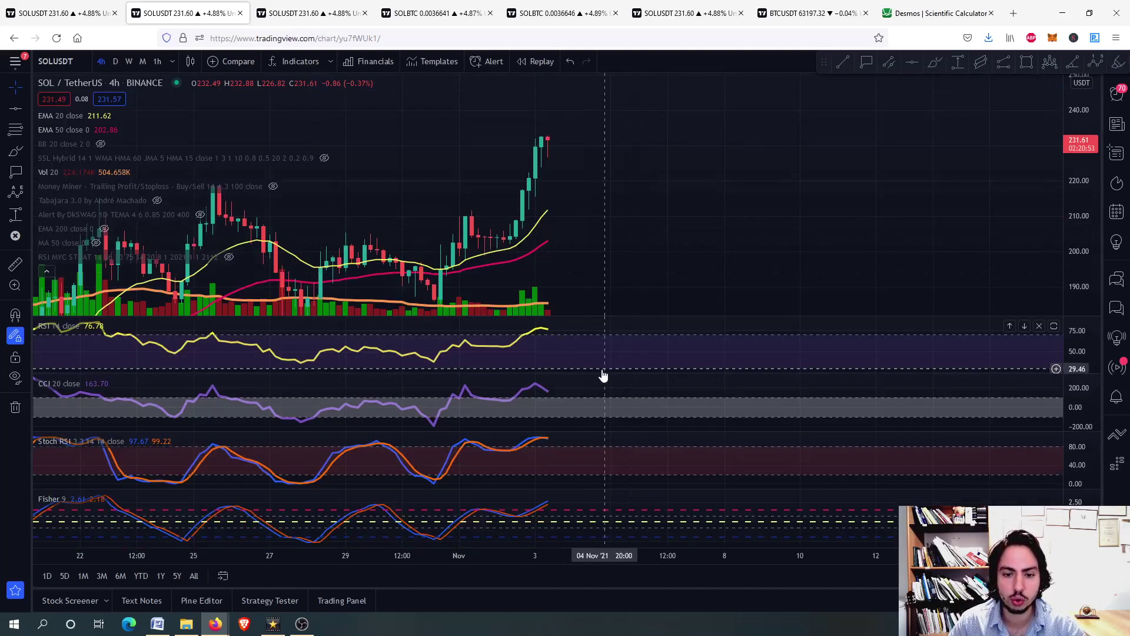
double_click(613, 162)
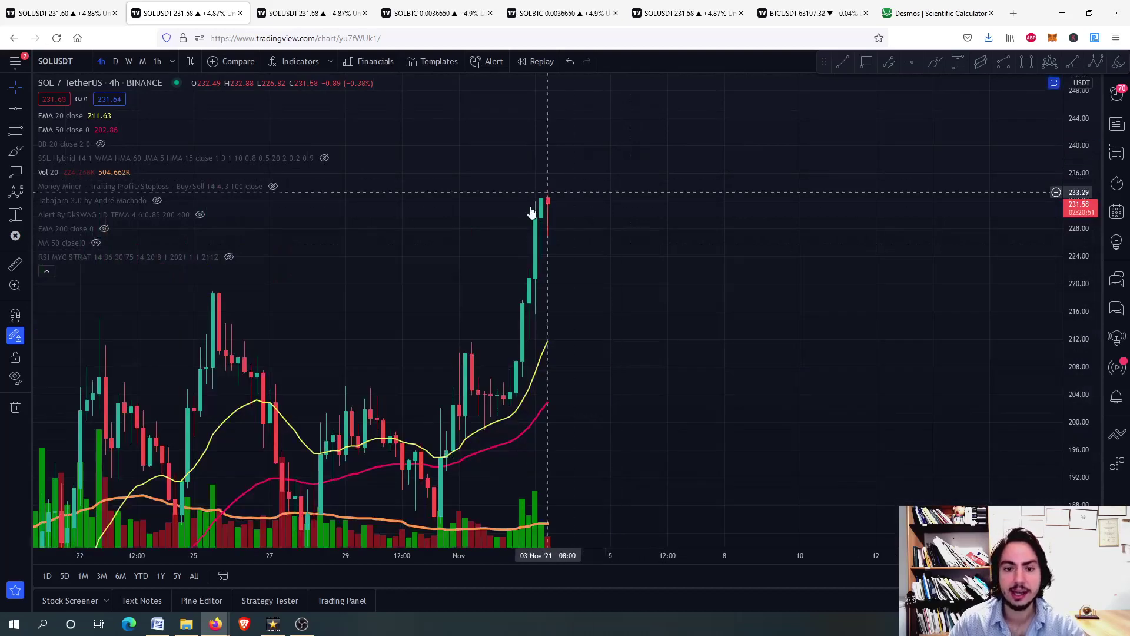
scroll(589, 197, "up", 2)
scroll(625, 209, "down", 2)
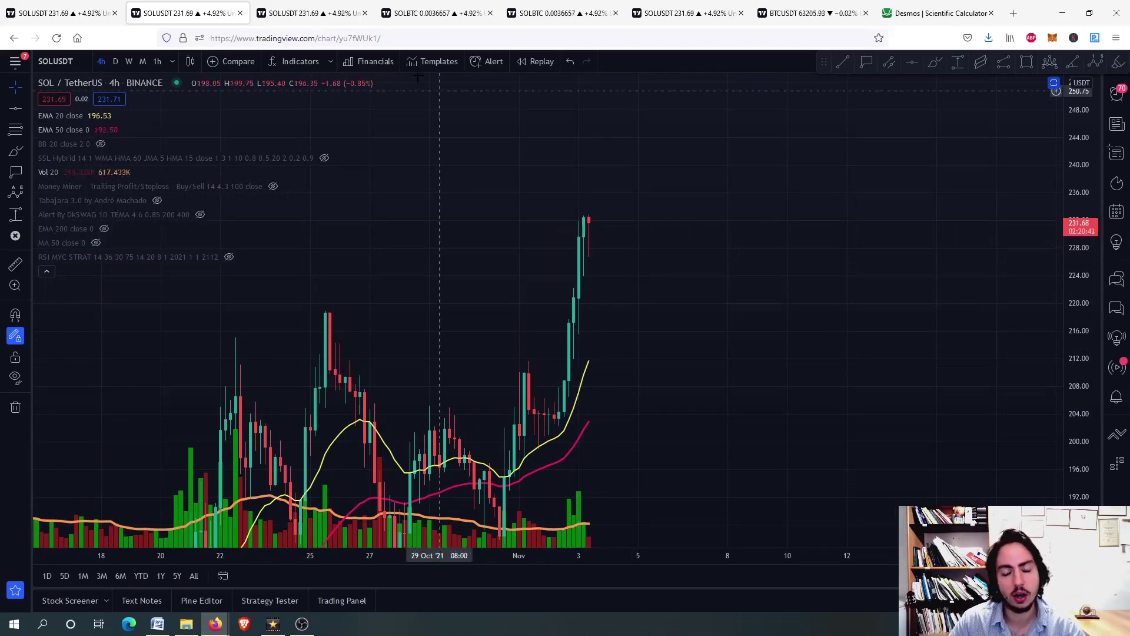
- Switch to the third SOLUSDT chart, show the hidden SSL Hybrid indicator and inspect it around the latest daily candles
left_click(313, 6)
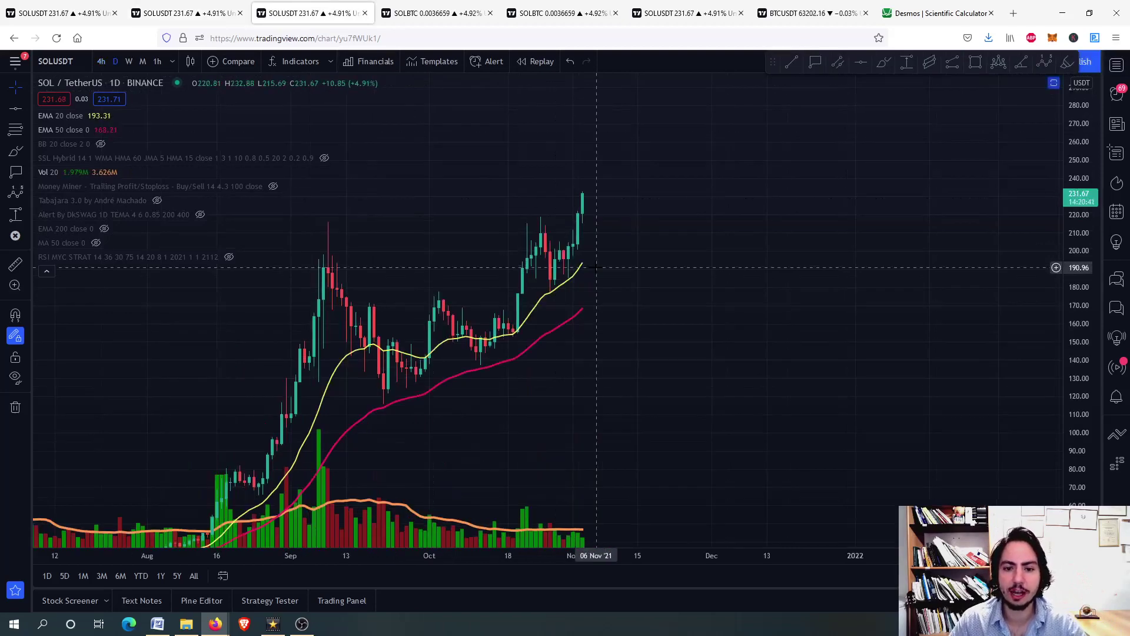
left_click(330, 158)
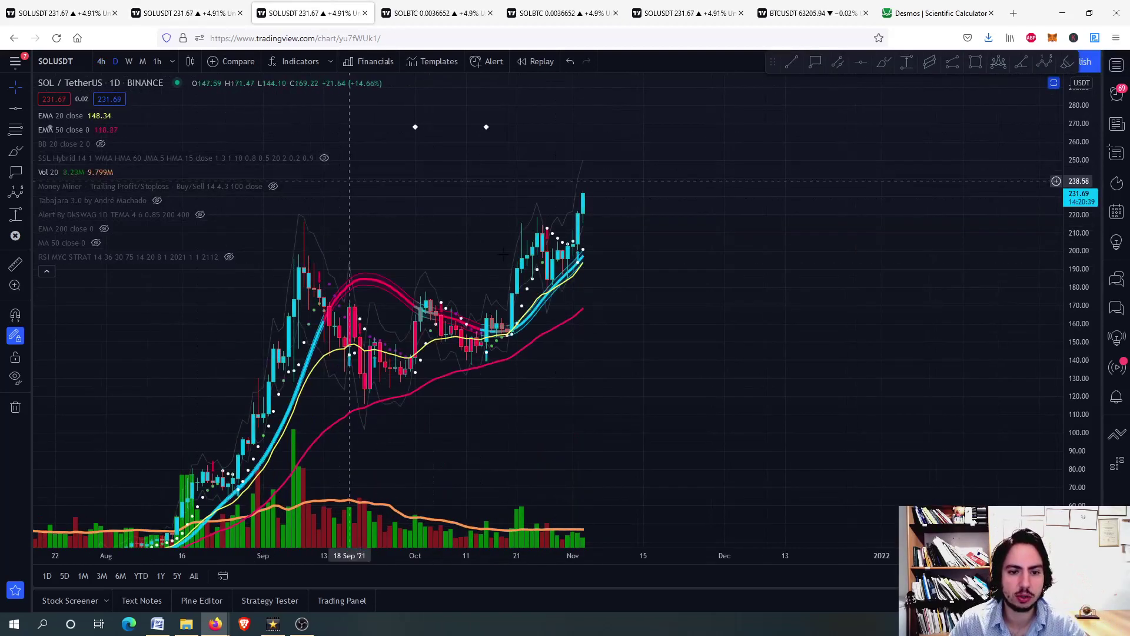
scroll(559, 256, "up", 3)
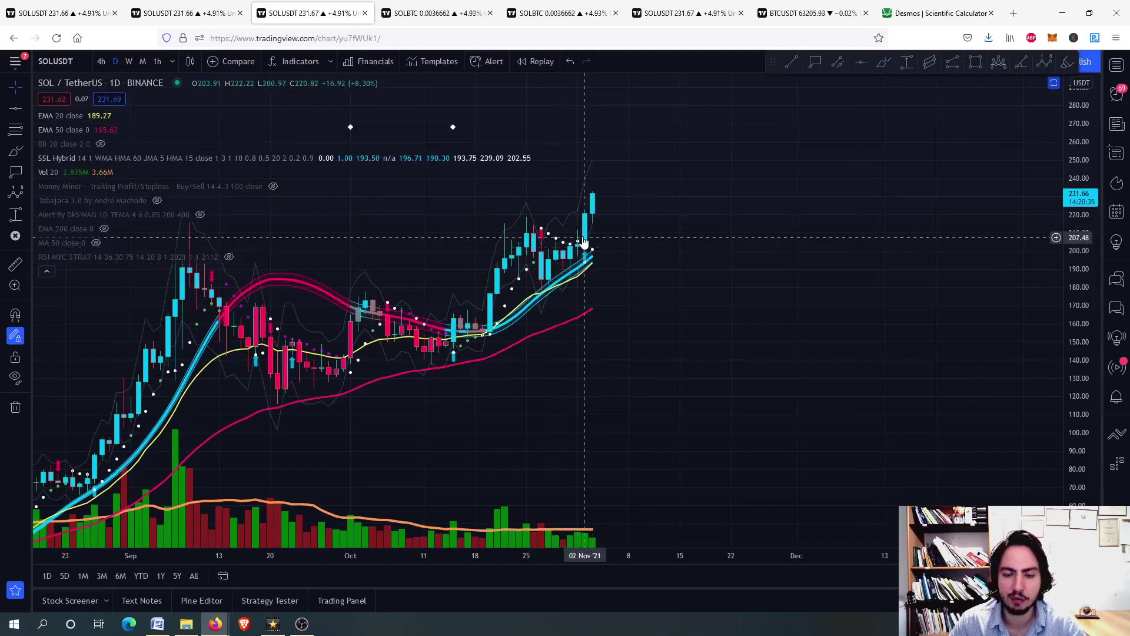
scroll(586, 247, "down", 2)
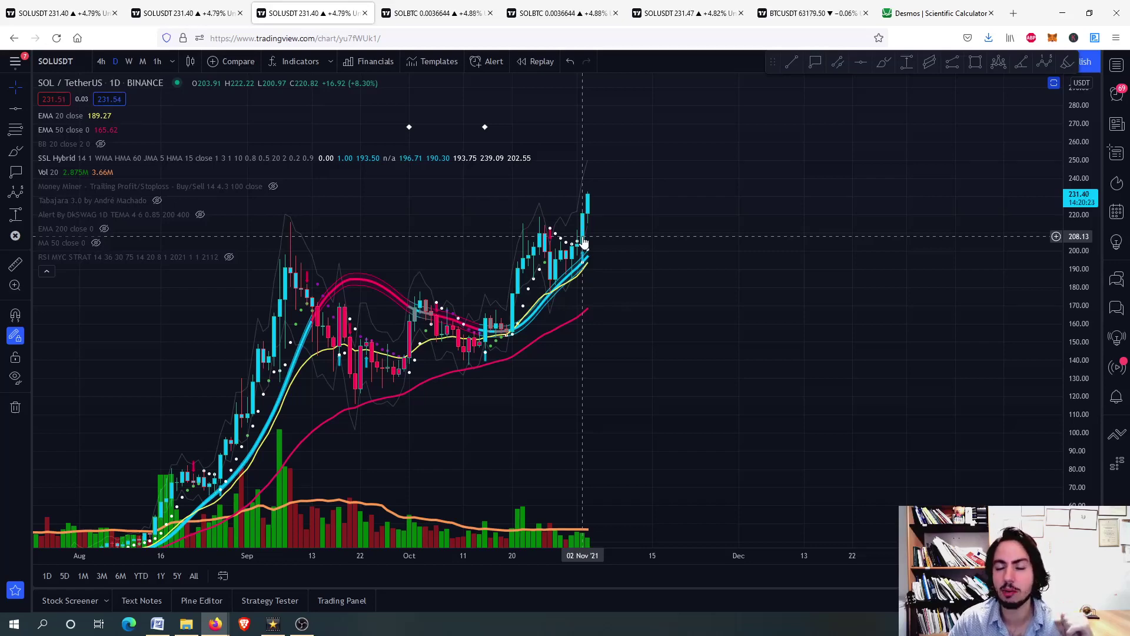
scroll(581, 240, "up", 2)
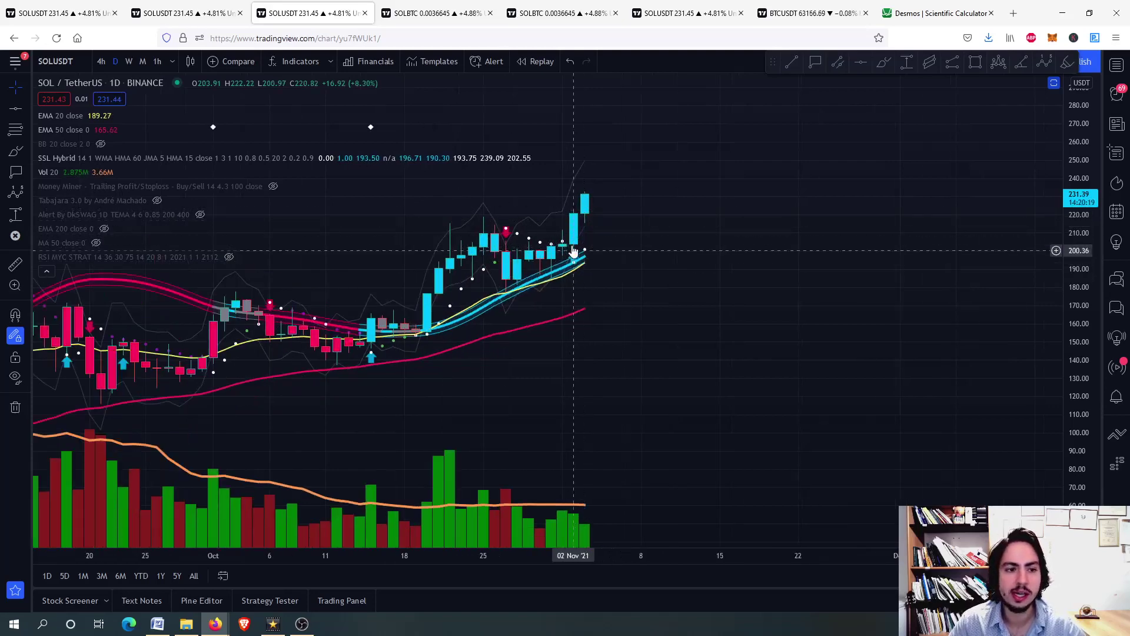
- Restore the oscillator panes on the daily SOLUSDT chart, enlarge the RSI pane and inspect its recent peaks since August
scroll(583, 247, "down", 2)
double_click(585, 251)
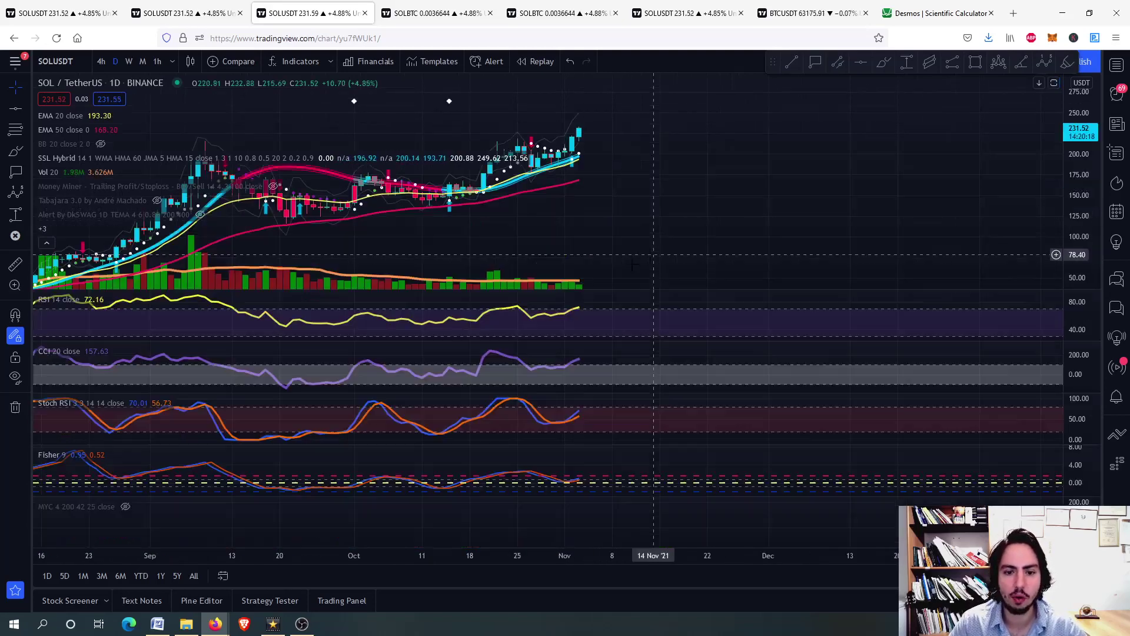
double_click(610, 323)
scroll(592, 235, "down", 3)
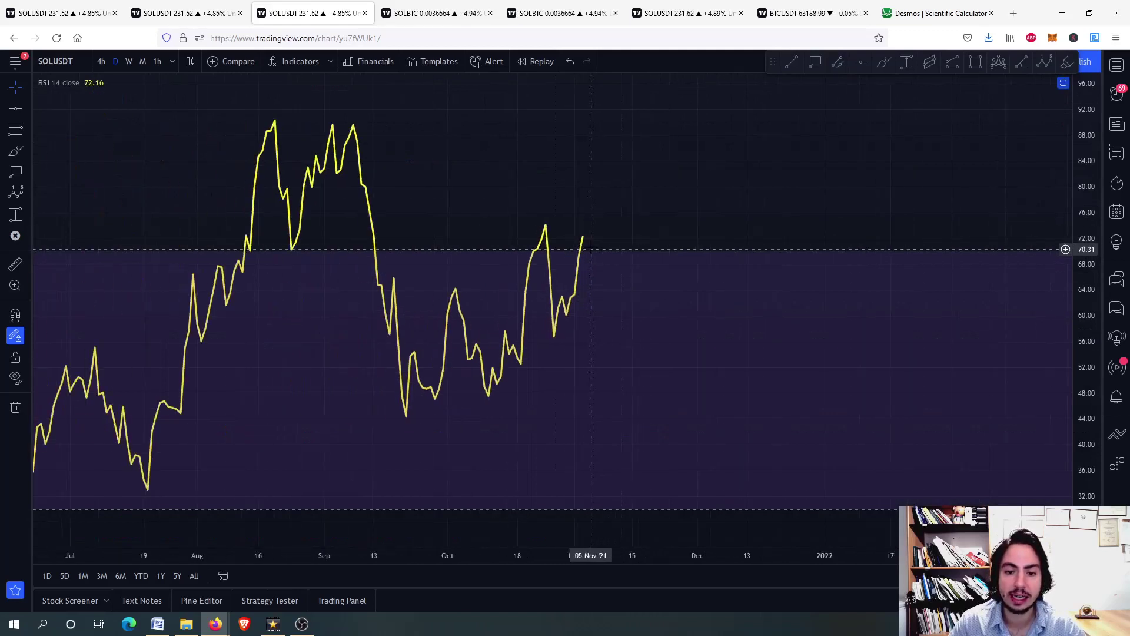
scroll(587, 227, "up", 2)
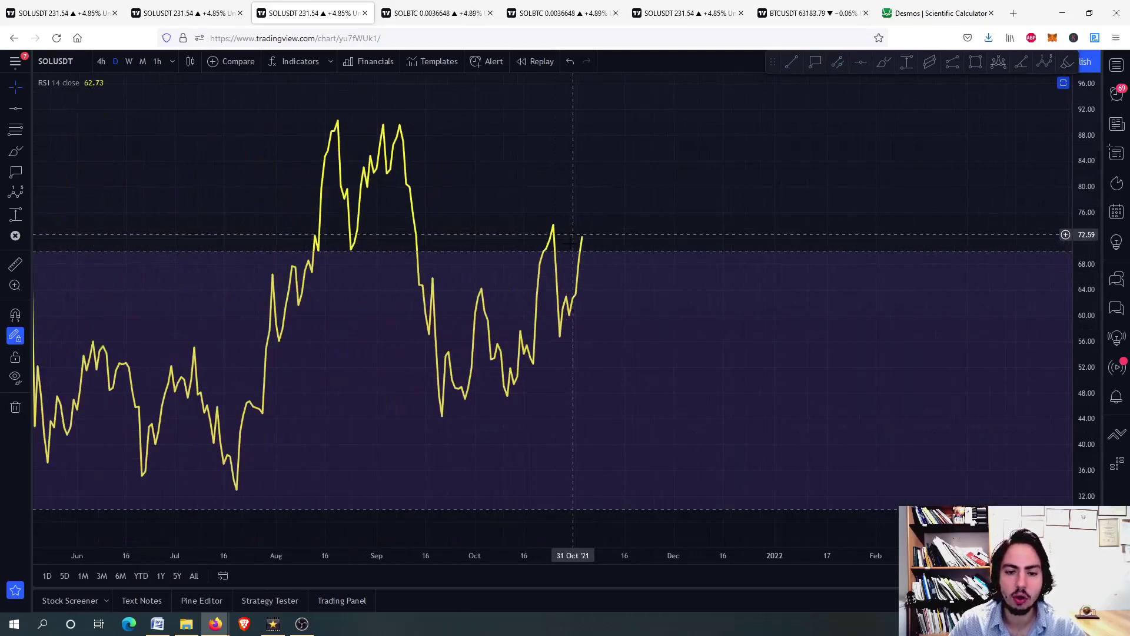
scroll(606, 233, "up", 2)
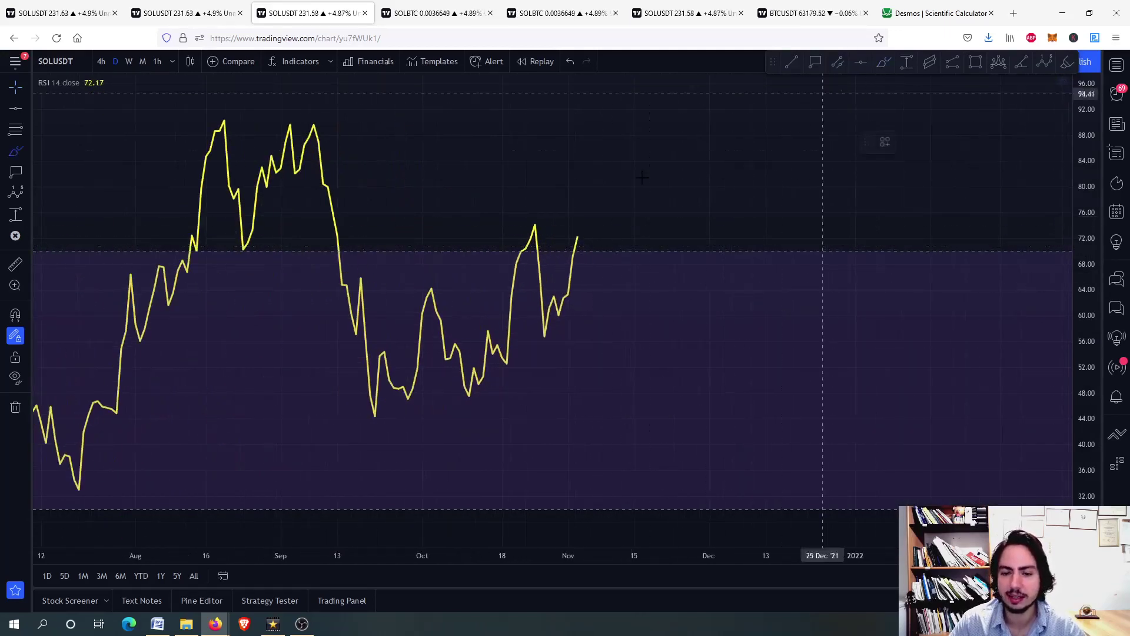
- Circle the late-October and early-November RSI peaks with the Brush and sketch a projected wave rising to about 88
left_click(597, 221)
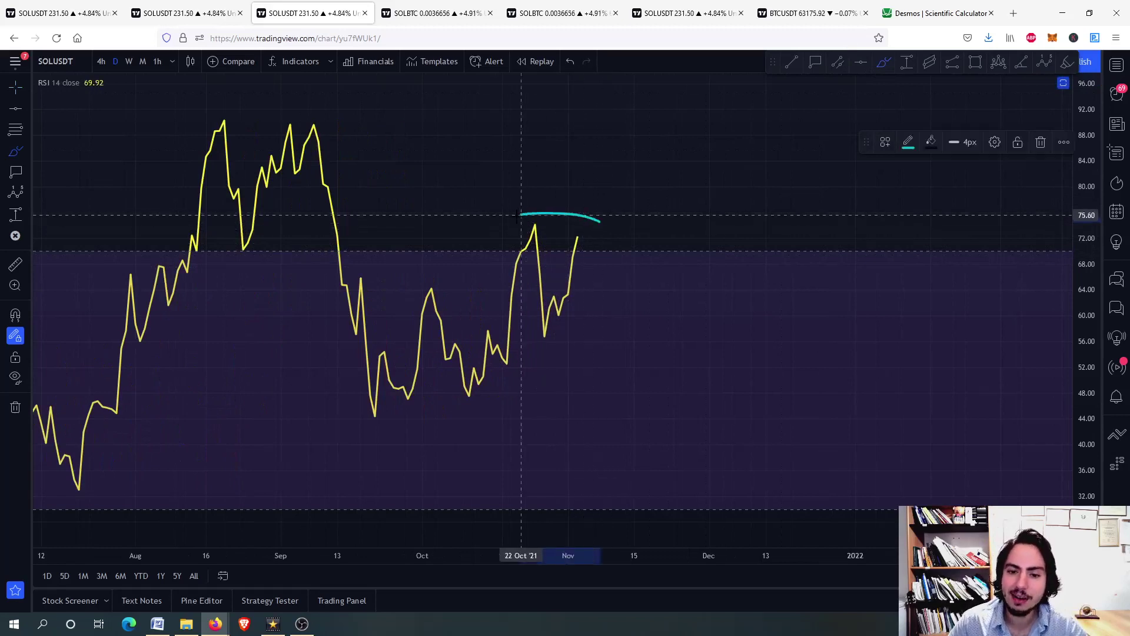
left_click_drag(520, 215, 643, 241)
left_click(574, 240)
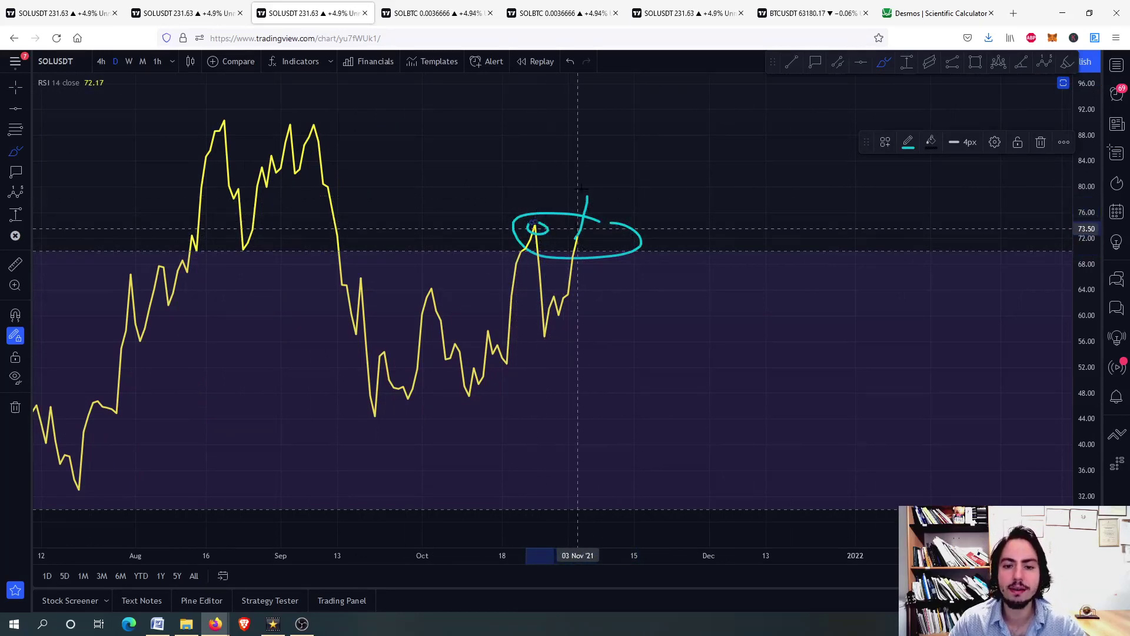
mouse_move(587, 197)
left_mouse_down()
mouse_move(595, 146)
mouse_move(640, 148)
mouse_move(648, 229)
mouse_move(714, 131)
left_mouse_up()
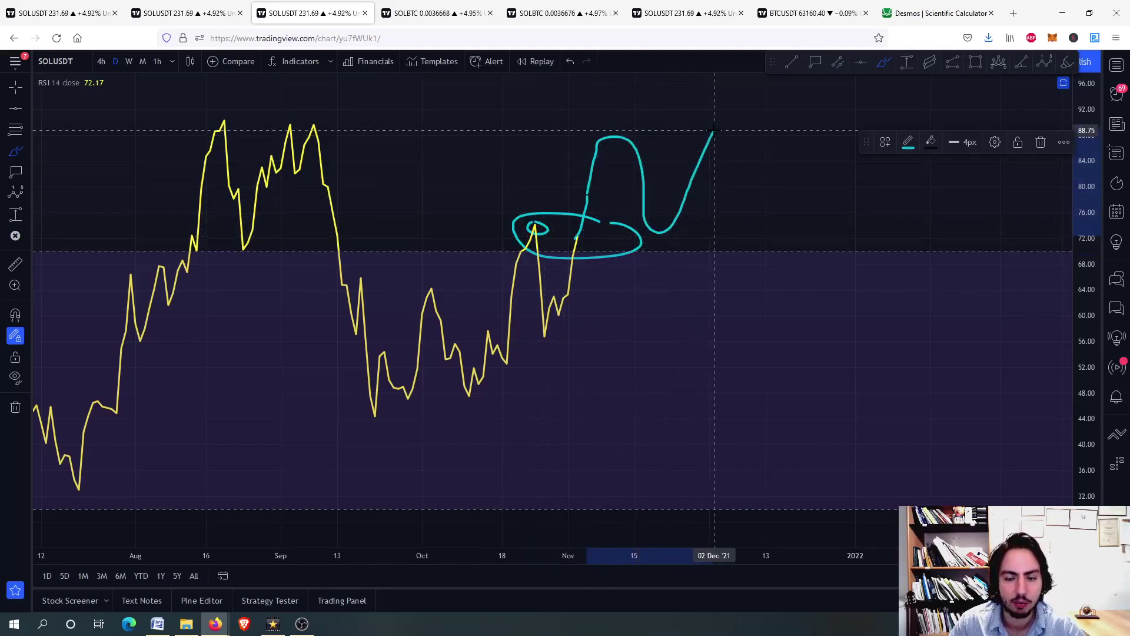
- Restore all panes, then inspect the daily Stoch RSI and CCI panes enlarged one at a time
double_click(708, 195)
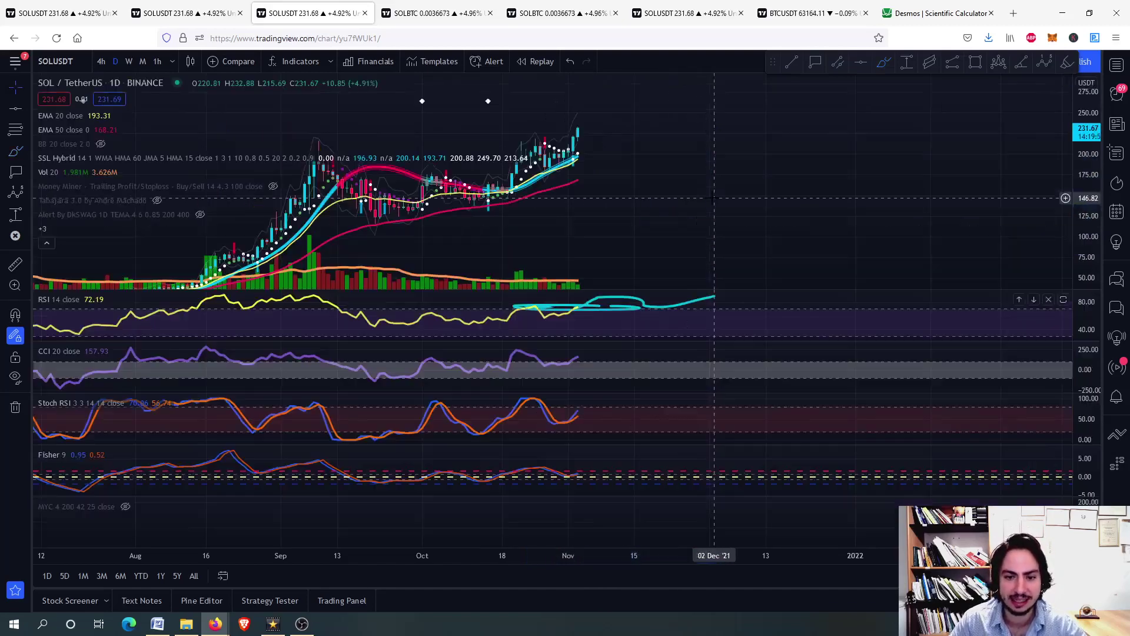
double_click(605, 419)
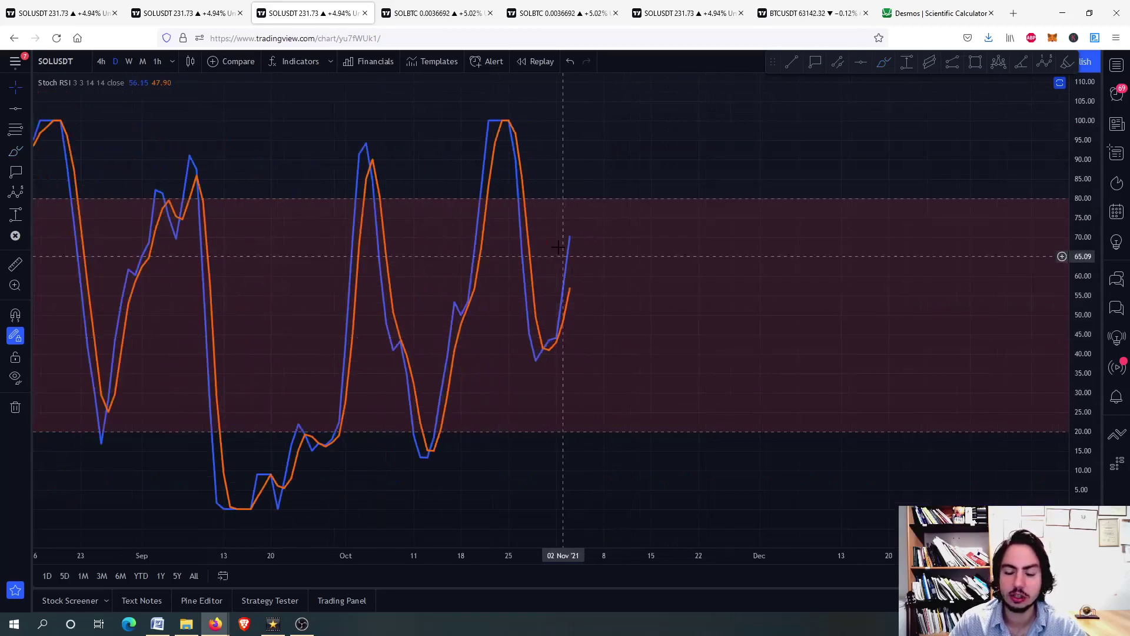
double_click(629, 325)
double_click(600, 375)
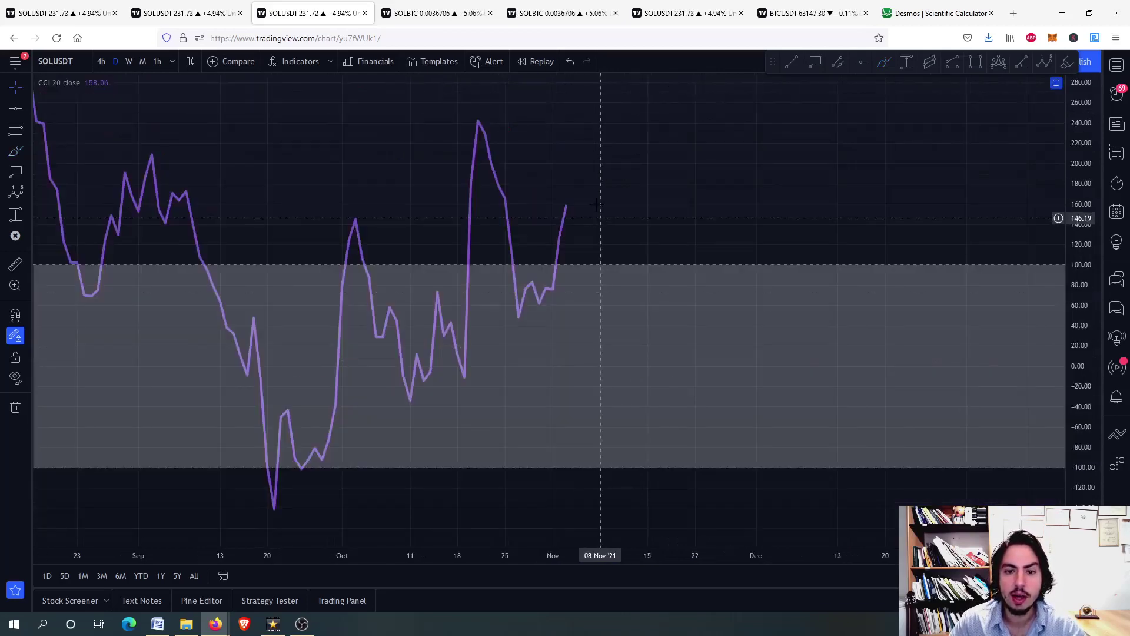
double_click(610, 341)
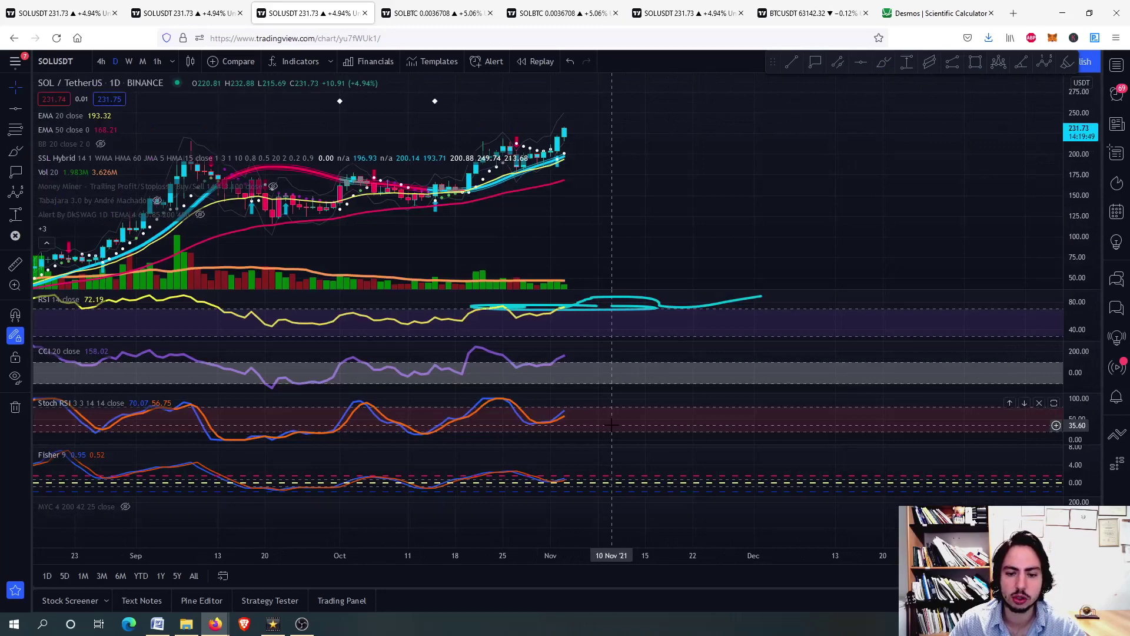
- Enlarge the daily Fisher pane and inspect the line crossover around the start of November
double_click(605, 458)
scroll(570, 439, "up", 3)
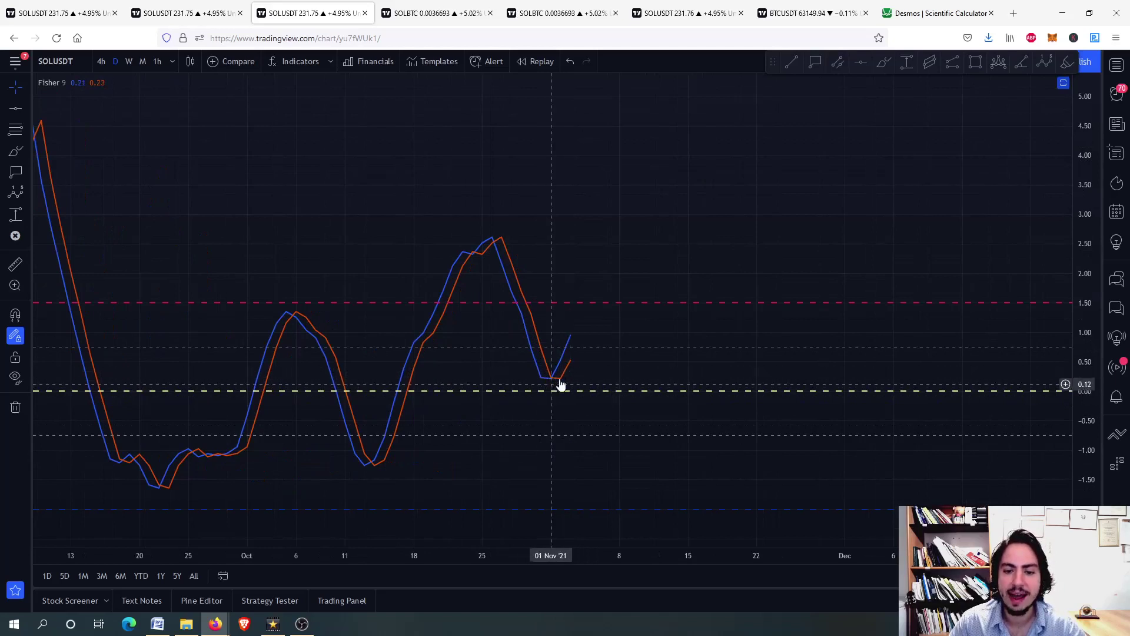
scroll(552, 386, "up", 2)
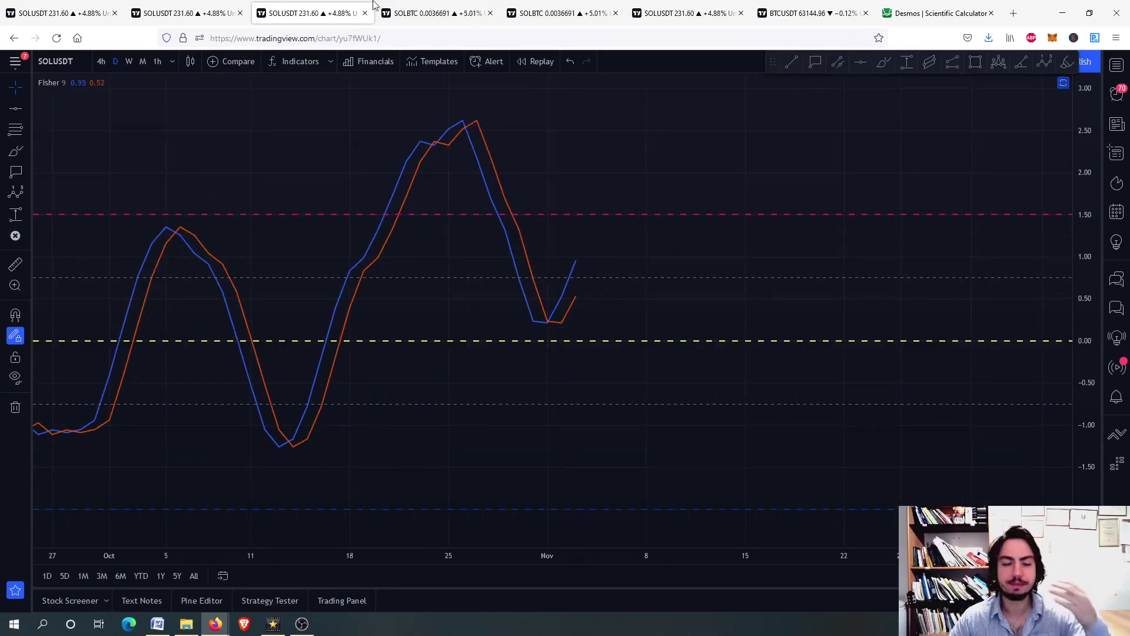
- Switch to the 4-hour SOLBTC chart and compare the latest candles with the Fibonacci retracement and extension levels
key("ctrl+Tab")
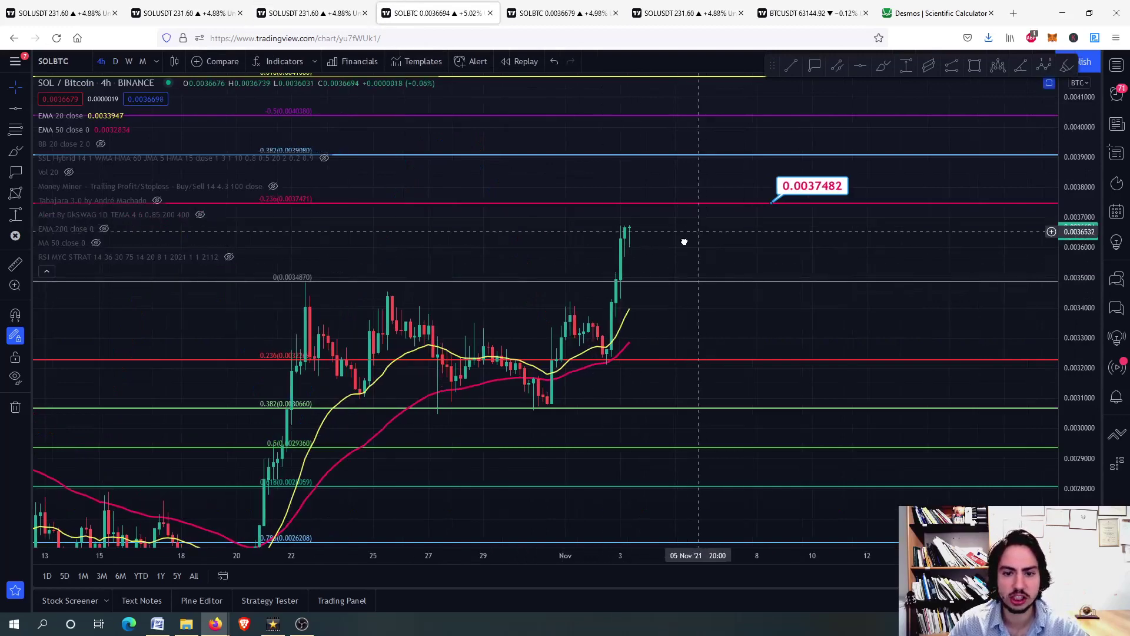
left_click_drag(685, 238, 637, 268)
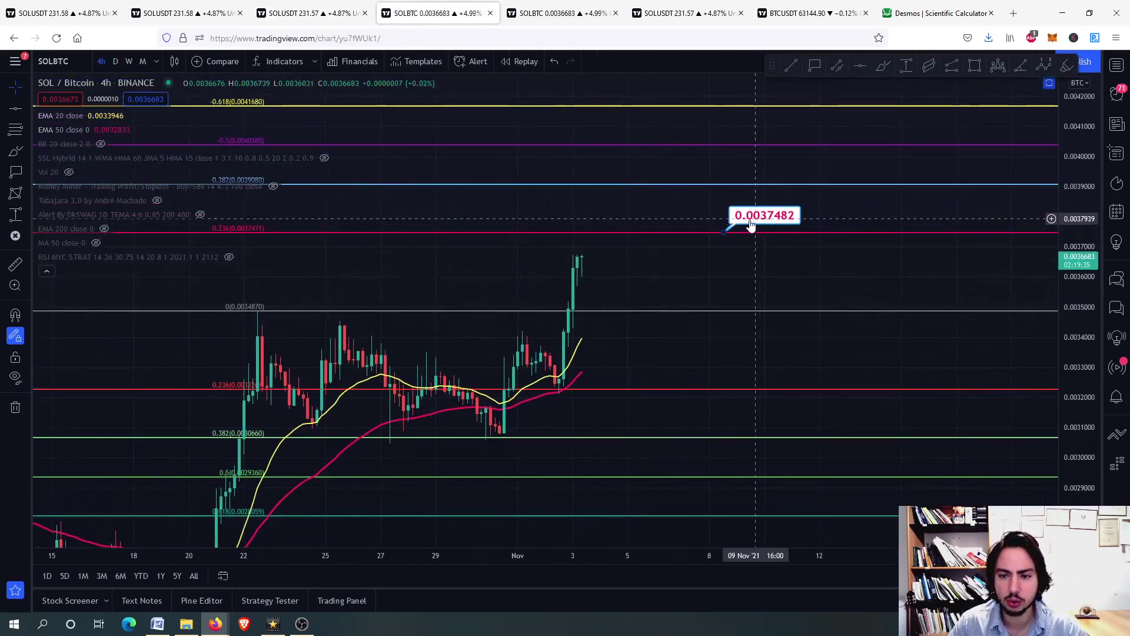
scroll(751, 229, "down", 3)
left_click_drag(730, 282, 745, 220)
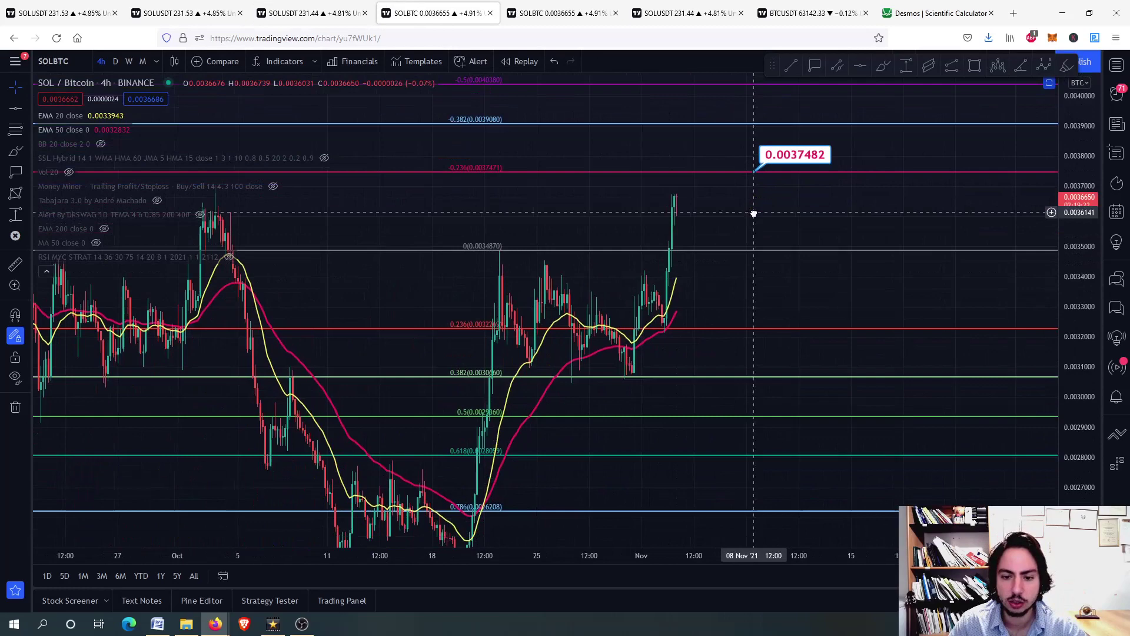
left_click_drag(1073, 274, 1072, 339)
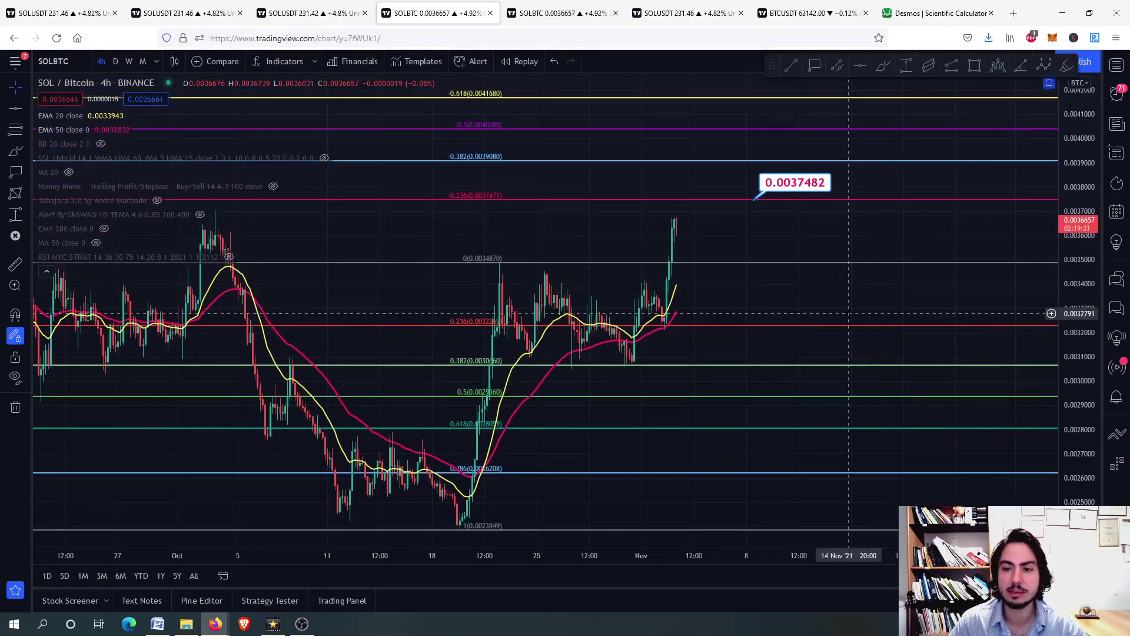
- Sketch a Brush path from the October low through the consolidation up to the -0.382 Fibonacci level, followed by a dip and rebound
mouse_move(467, 510)
left_mouse_down()
mouse_move(475, 377)
mouse_move(504, 264)
mouse_move(569, 328)
mouse_move(627, 353)
mouse_move(662, 318)
mouse_move(678, 170)
mouse_move(699, 256)
mouse_move(723, 216)
mouse_move(740, 248)
mouse_move(763, 195)
left_mouse_up()
scroll(767, 233, "down", 2)
scroll(767, 233, "up", 3)
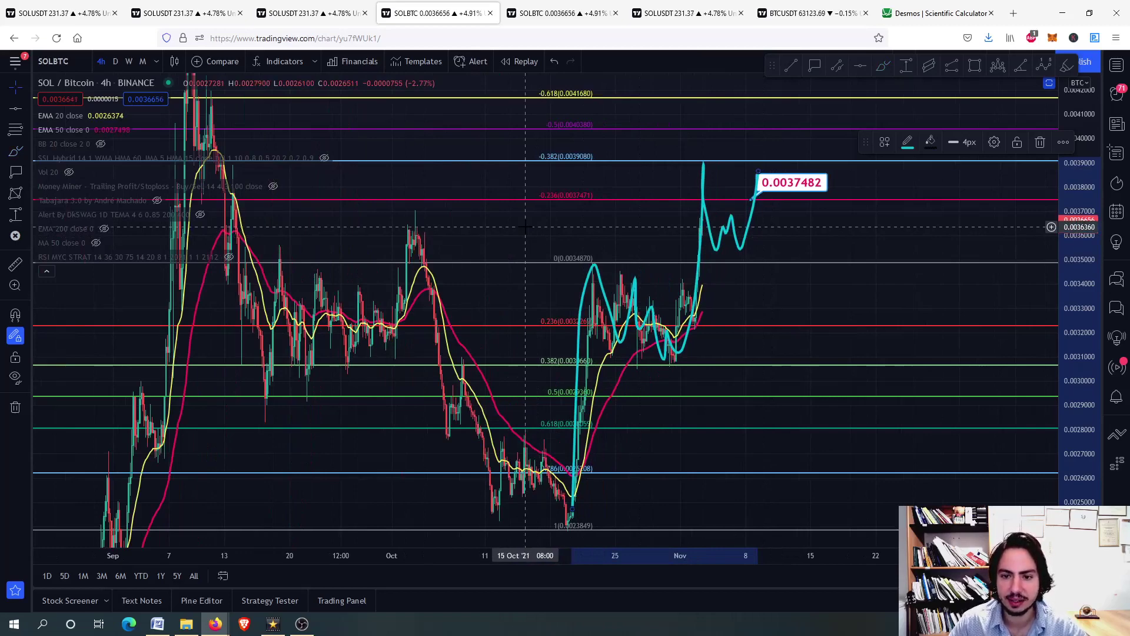
- Place a price label at 0.0041726 on the -0.618 Fibonacci level, ahead of the latest SOLBTC candles
left_click_drag(561, 239, 642, 386)
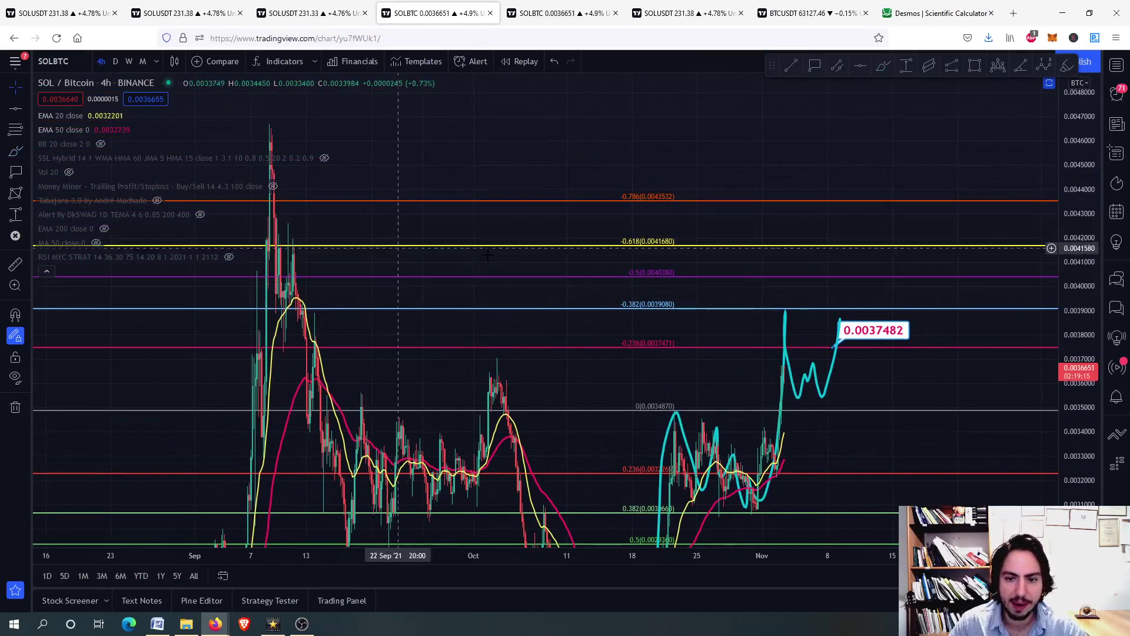
left_click(815, 66)
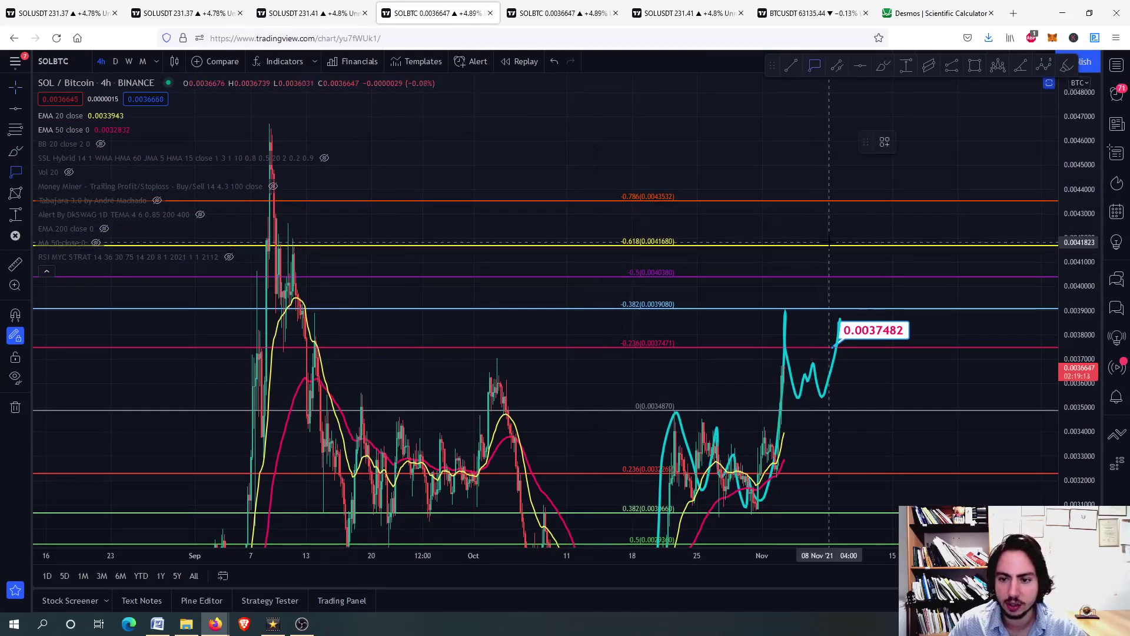
left_click(829, 243)
left_click_drag(775, 236, 609, 199)
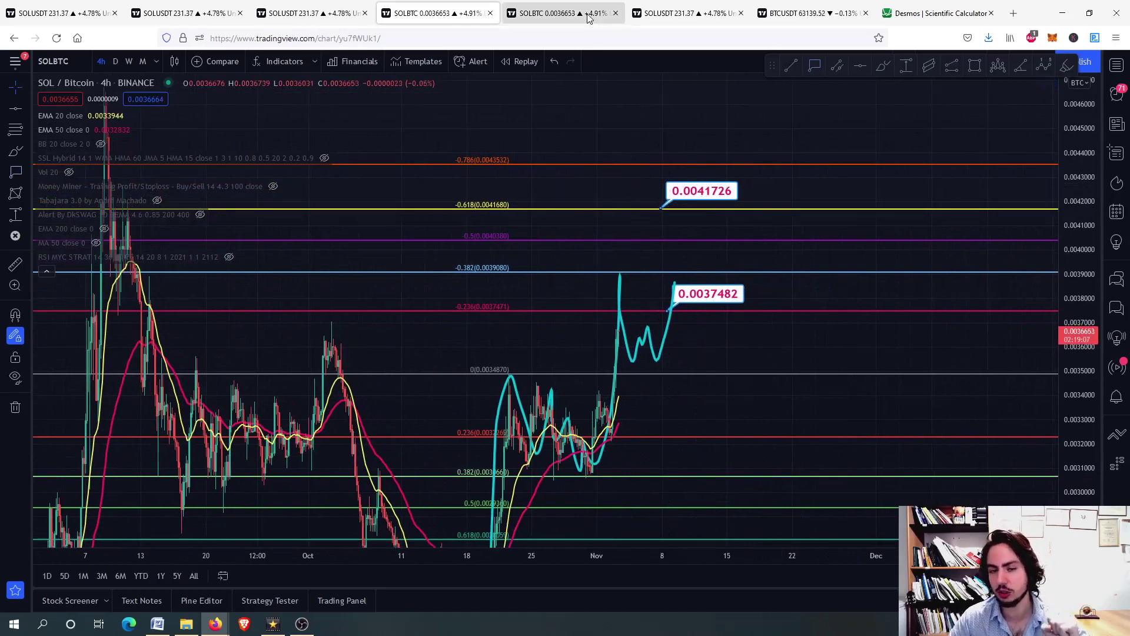
- Compare the SOLBTC 4-hour rally with the sketched path and the two labelled Fibonacci targets
scroll(653, 234, "down", 3)
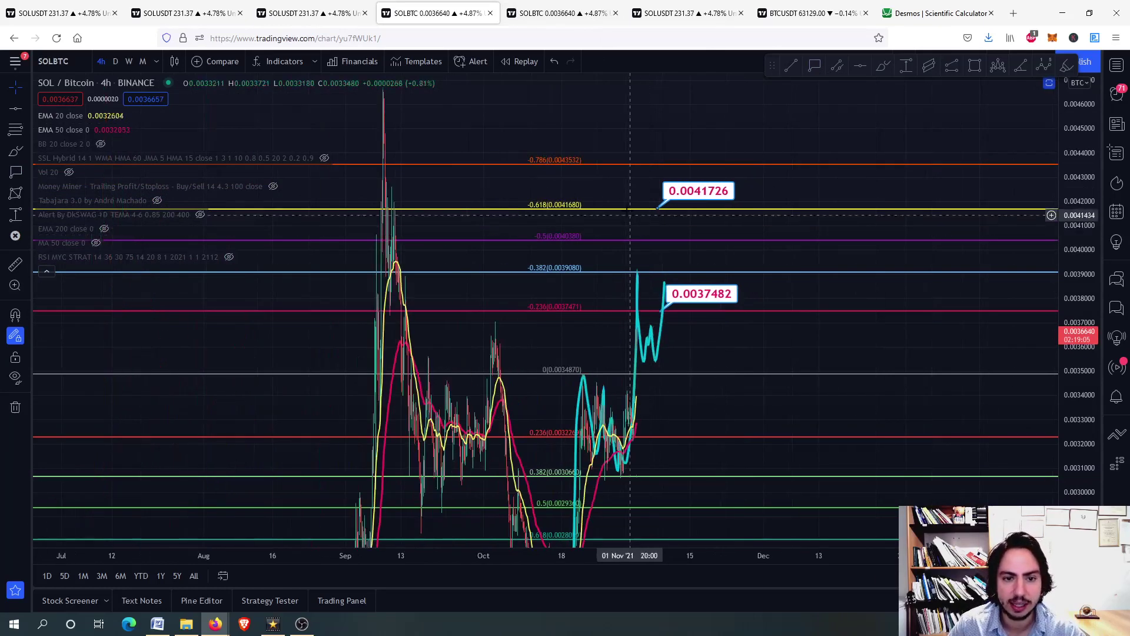
scroll(644, 327, "up", 2)
scroll(644, 327, "up", 3)
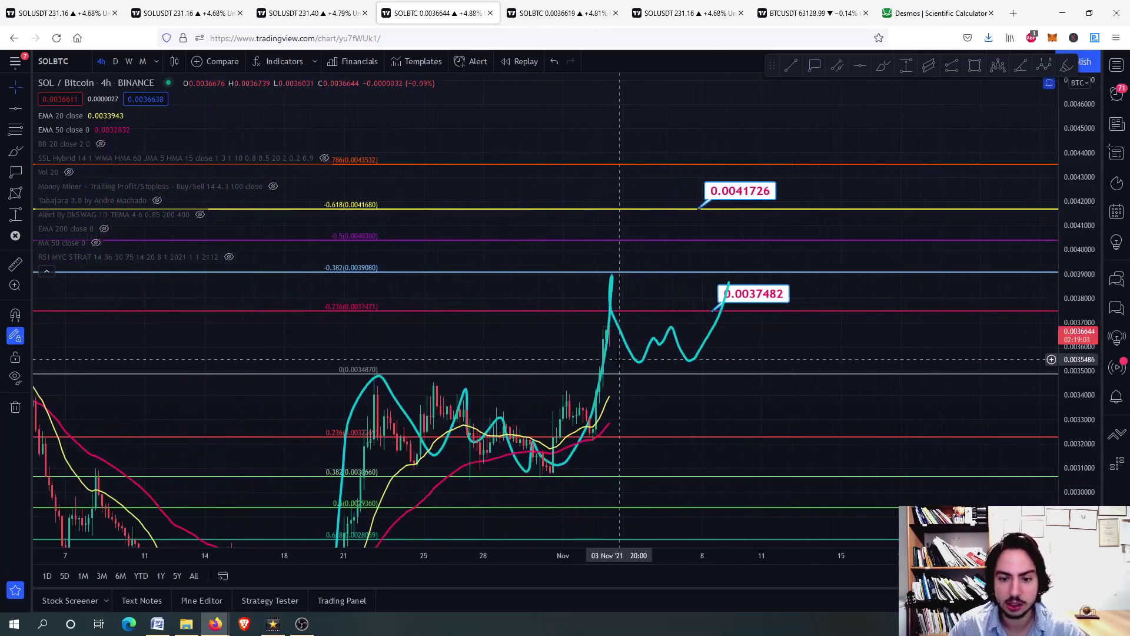
left_click_drag(601, 429, 610, 350)
scroll(609, 350, "down", 3)
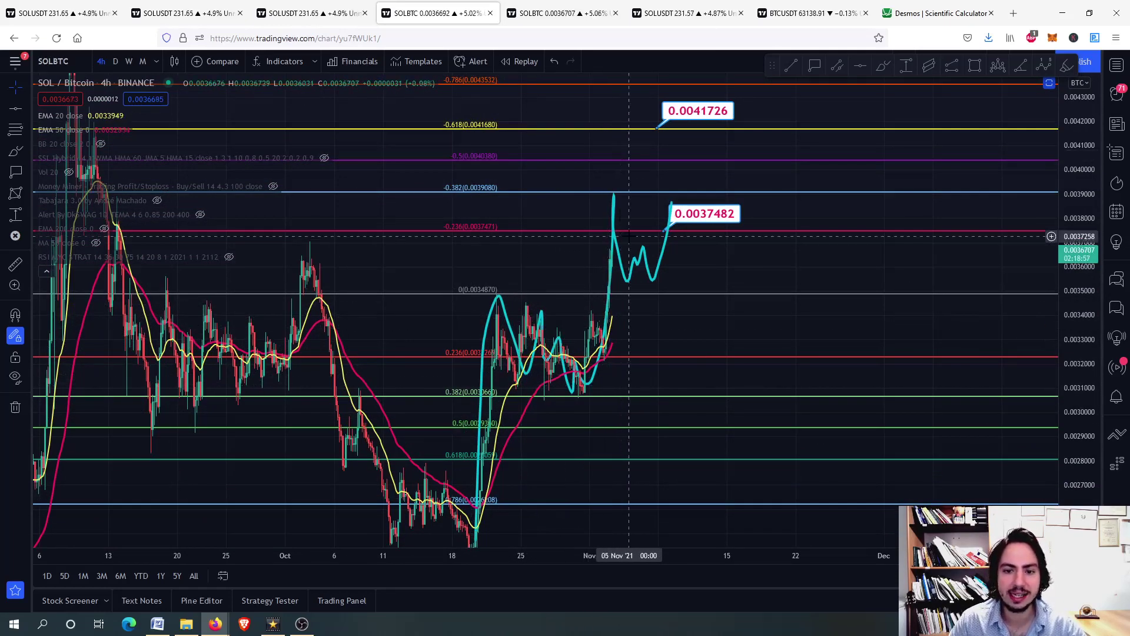
scroll(648, 475, "down", 4)
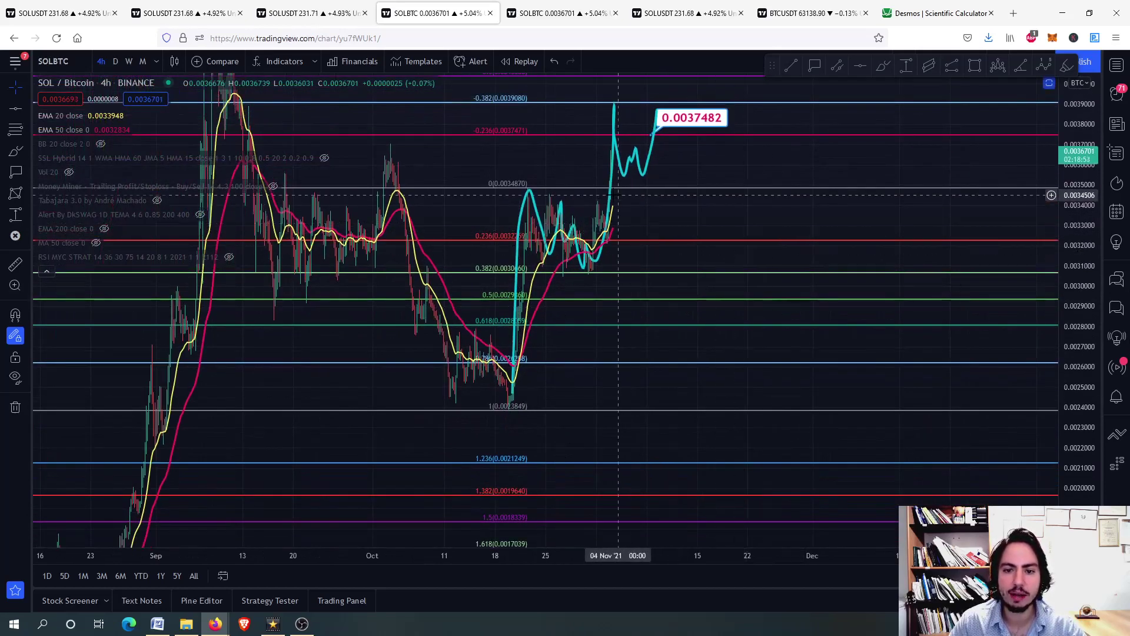
- Delete the freehand path from the SOLBTC chart and review price against the two labelled Fibonacci targets
left_click(612, 200)
key("Delete")
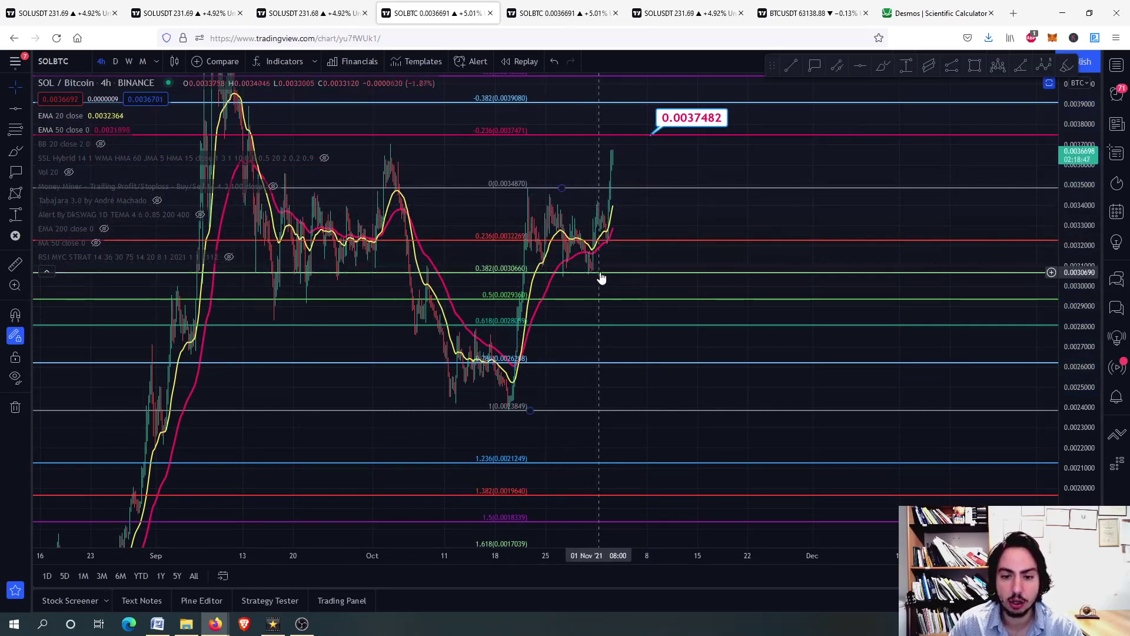
scroll(596, 265, "up", 3)
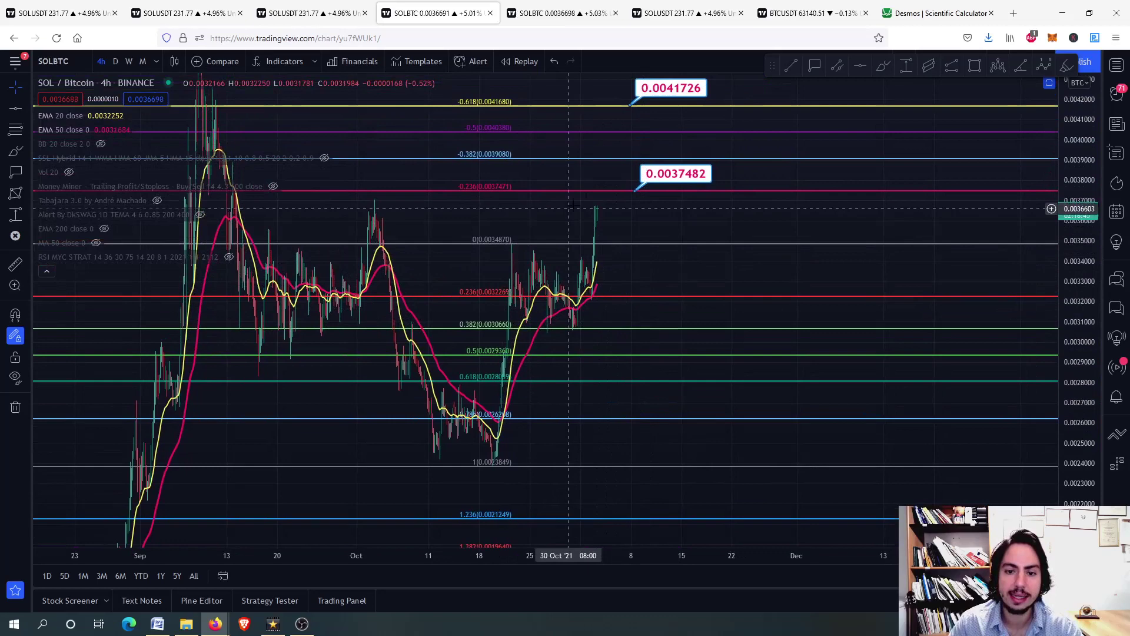
scroll(596, 200, "up", 2)
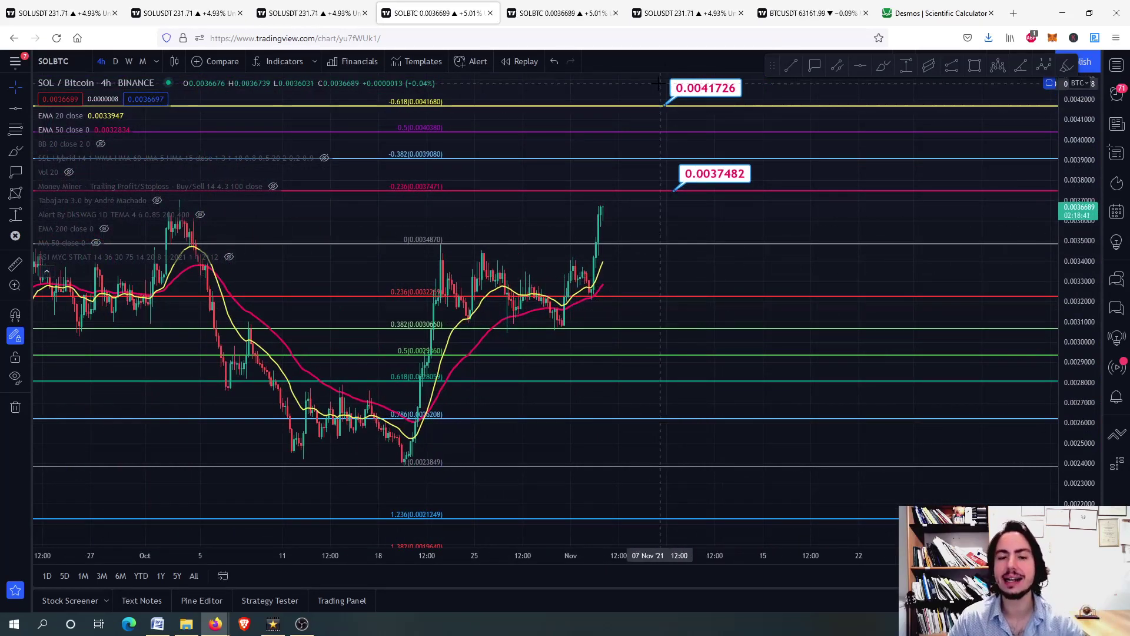
- Switch to the daily SOLBTC chart and examine the latest candles against the Fibonacci levels up to -0.786
left_click(562, 13)
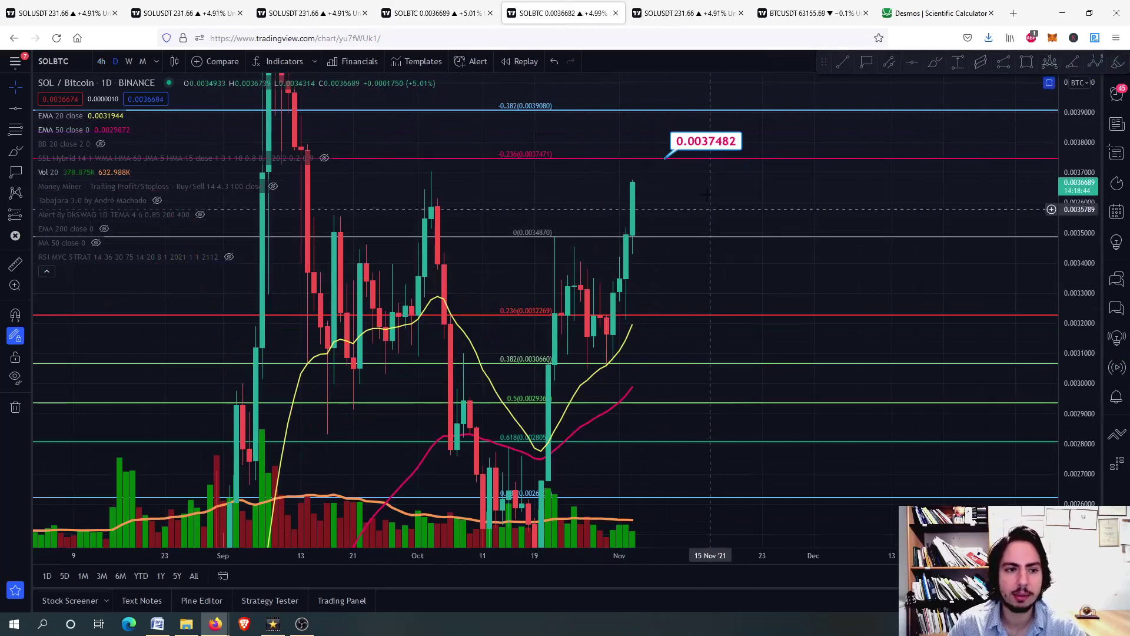
left_click_drag(707, 194, 675, 263)
scroll(676, 261, "down", 2)
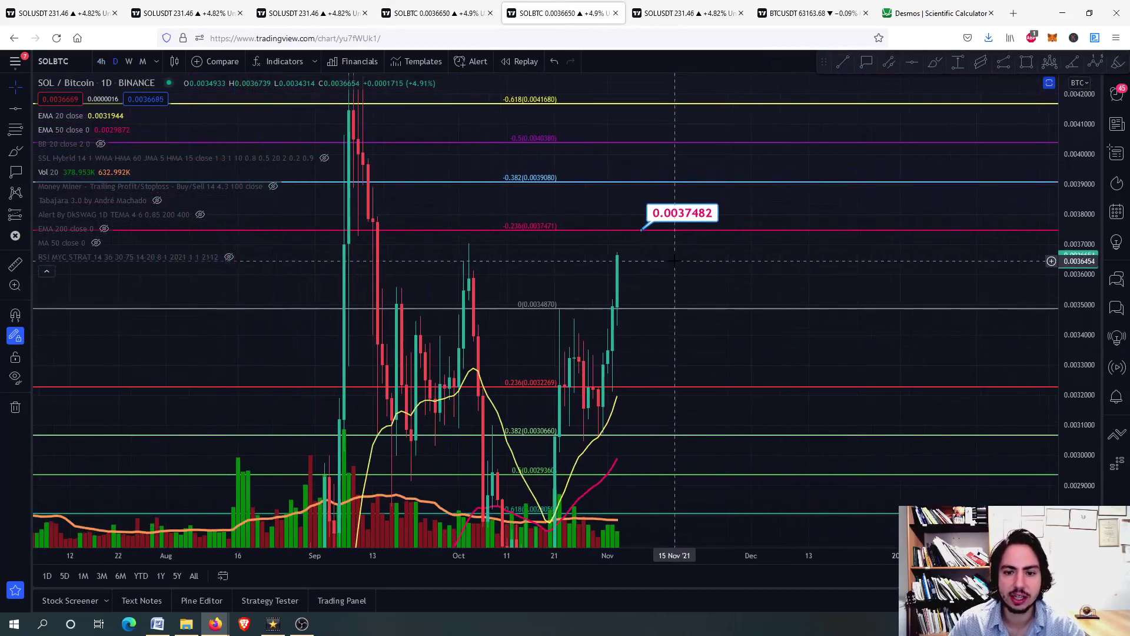
left_click_drag(1077, 290, 1077, 326)
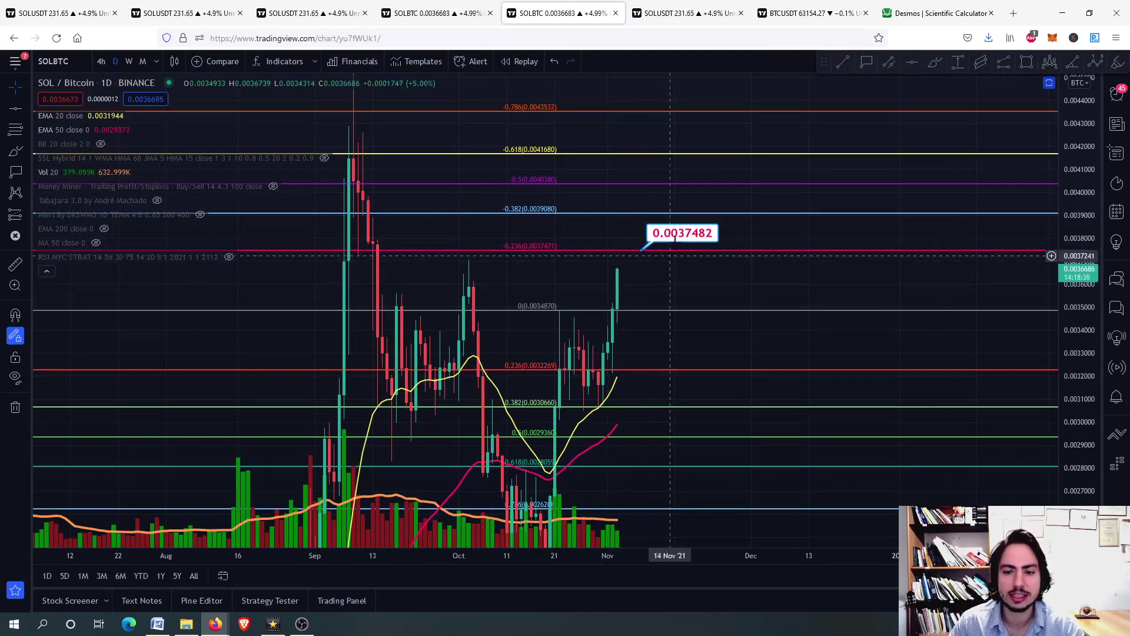
left_click_drag(689, 283, 694, 256)
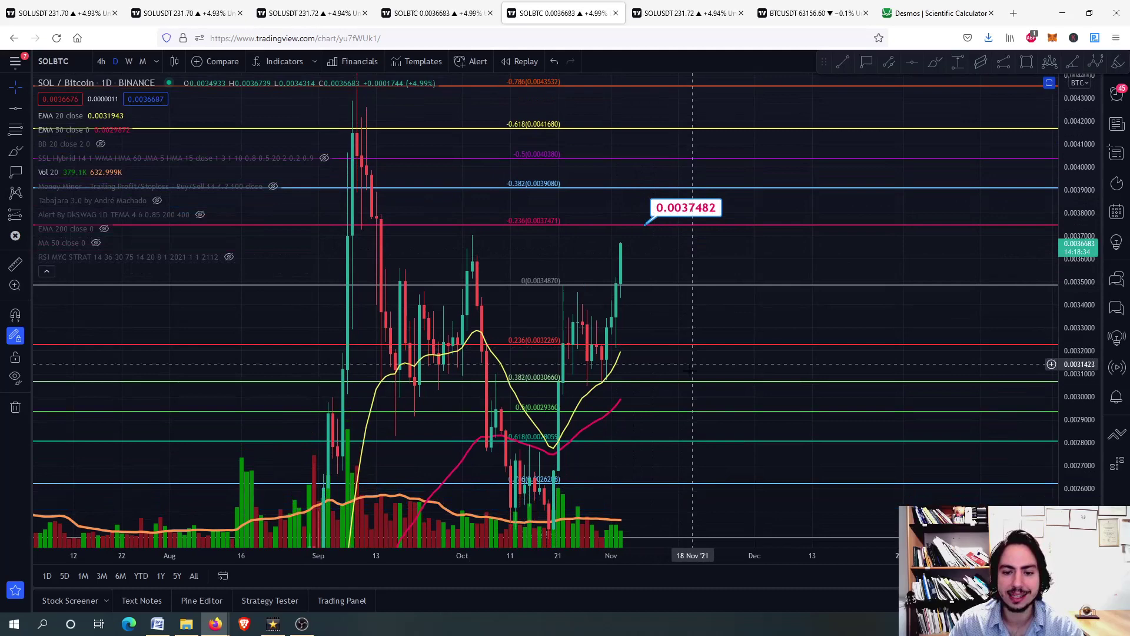
- Restore the oscillator panes on the daily SOLBTC chart and inspect the RSI pane enlarged
double_click(697, 364)
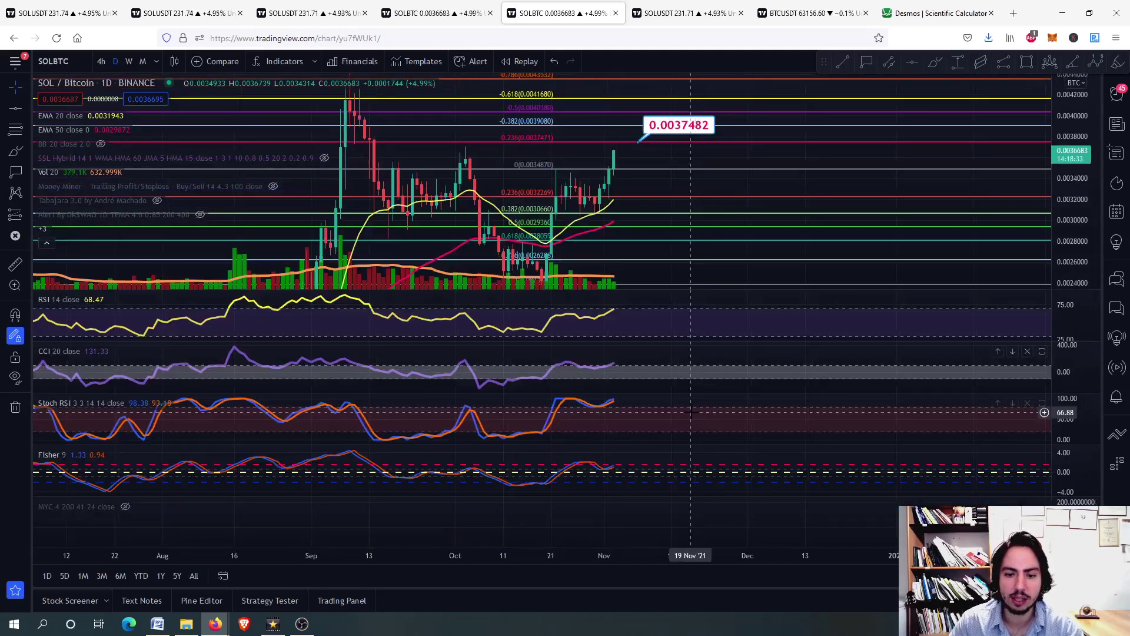
double_click(691, 323)
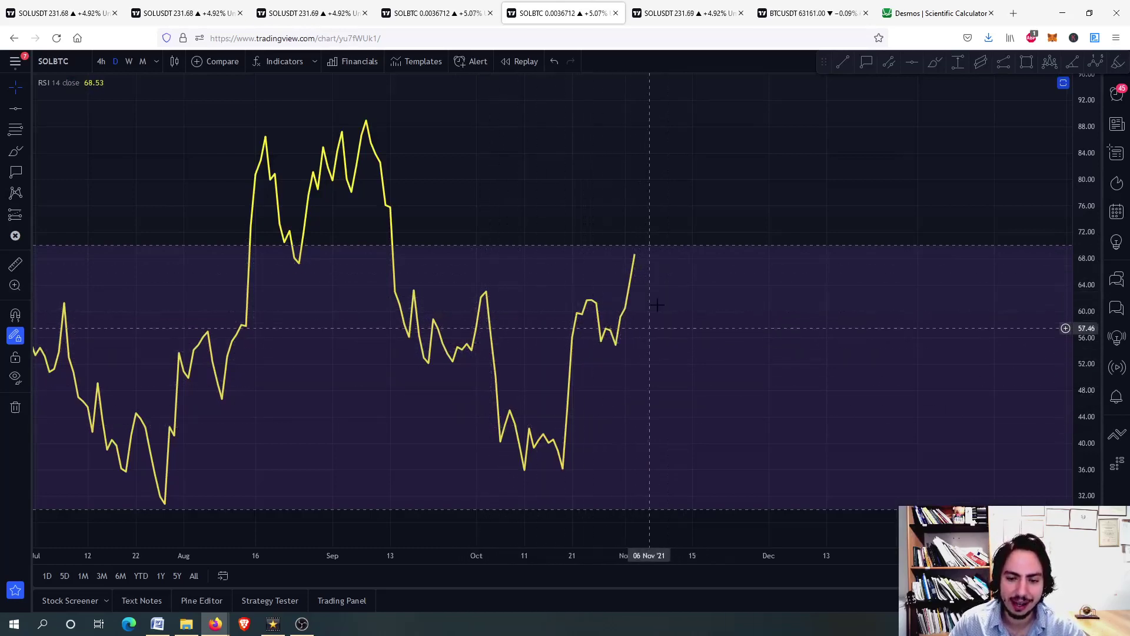
double_click(676, 303)
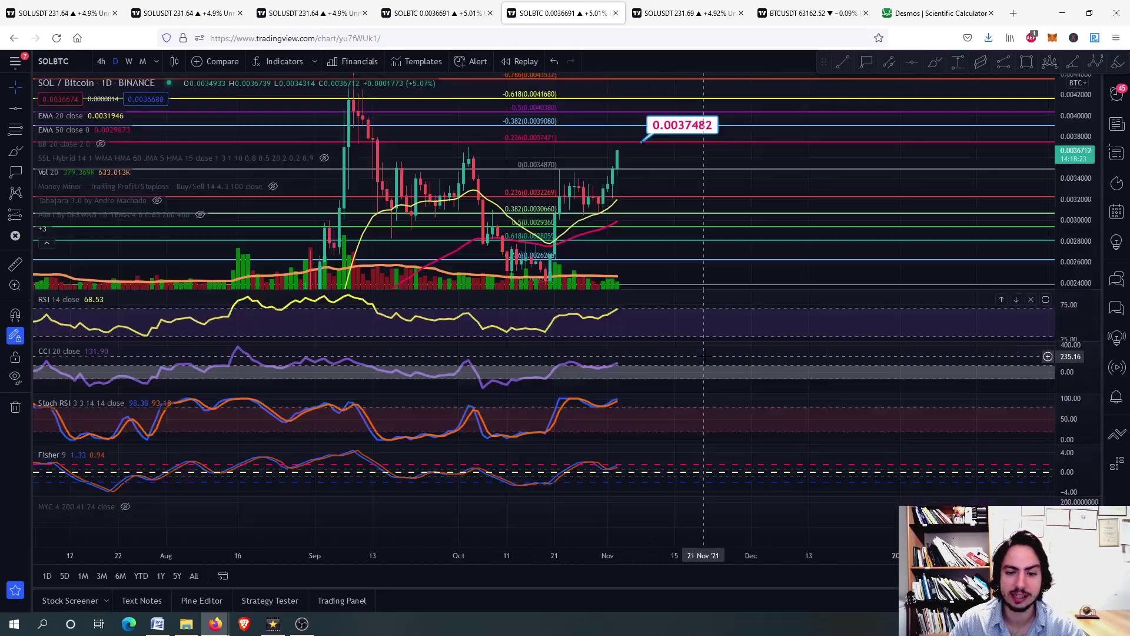
- Inspect the Stoch RSI pane enlarged on the daily SOLBTC chart and restore the full pane layout
double_click(658, 427)
double_click(674, 271)
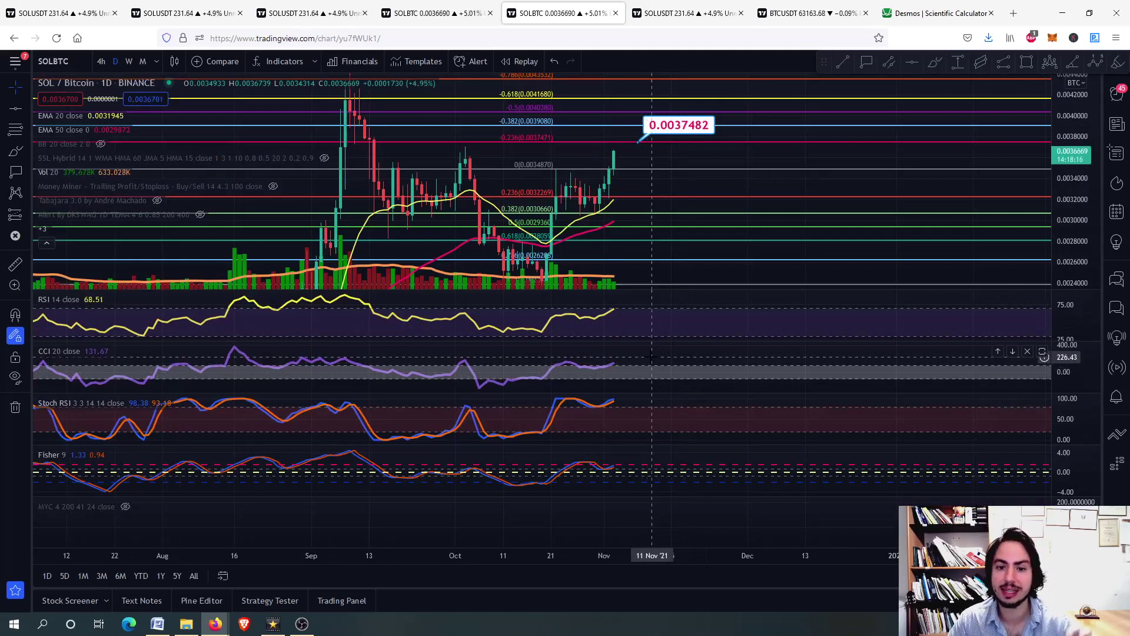
- Switch to the unmarked 4-hour SOLUSDT chart and draw a Fibonacci retracement from the late-October high near 219.06 to about 176.96
left_click(659, 5)
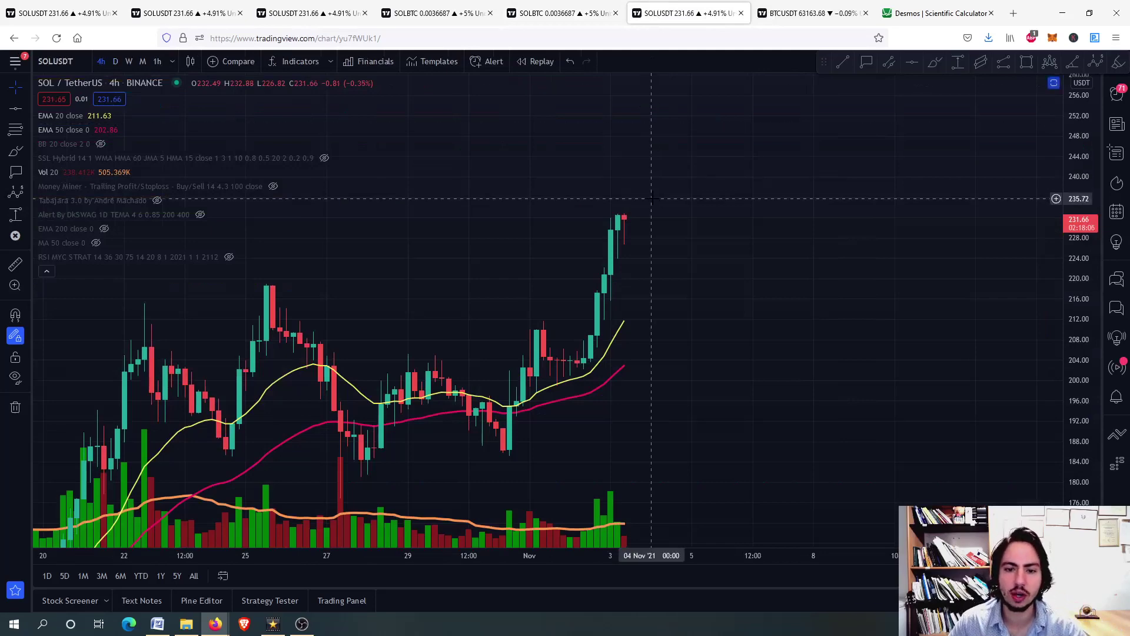
scroll(652, 199, "down", 4)
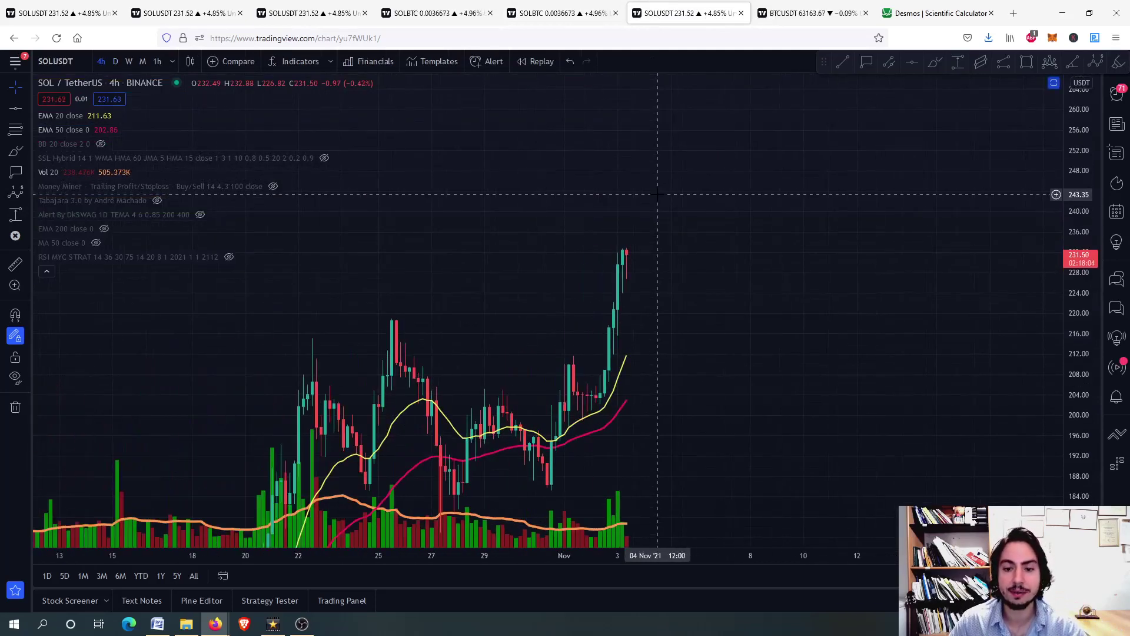
scroll(656, 244, "up", 1)
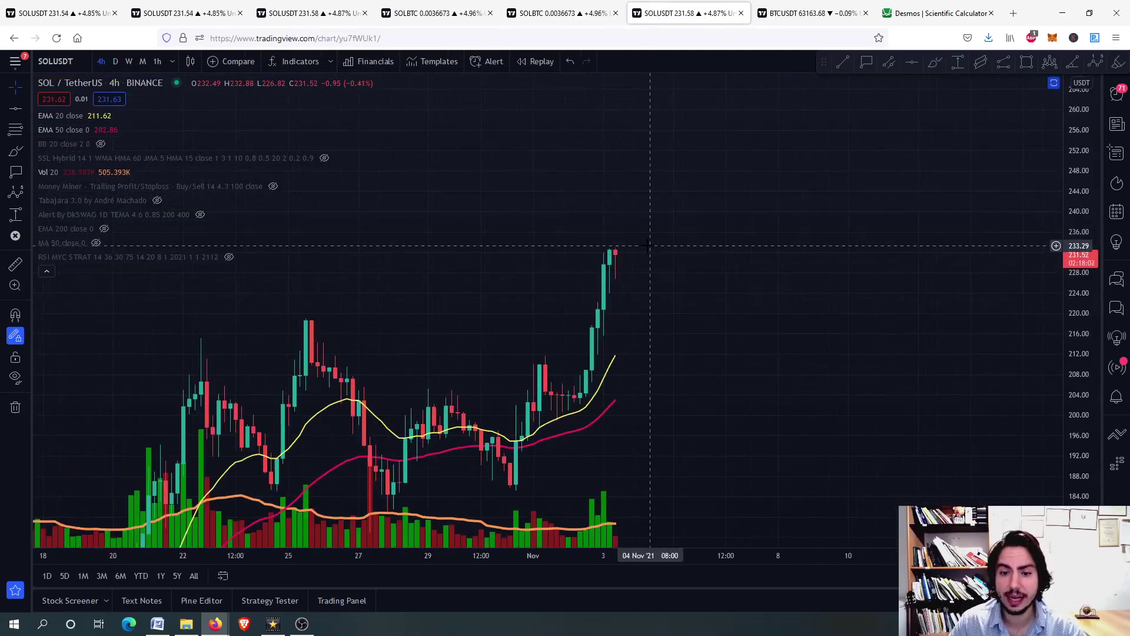
scroll(658, 298, "down", 5)
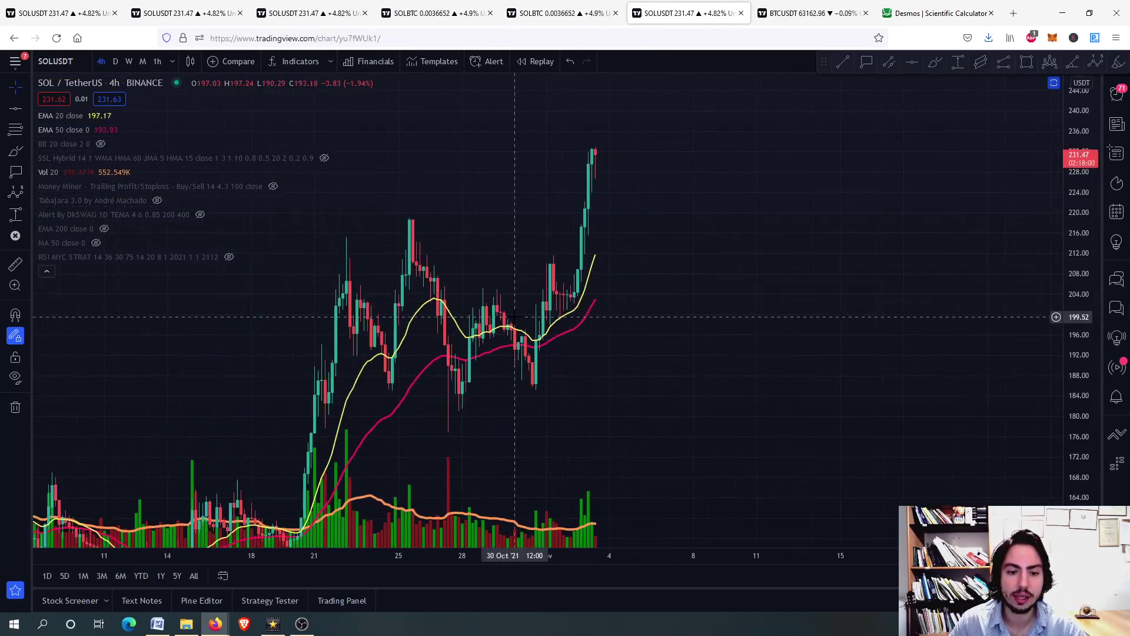
left_click(15, 128)
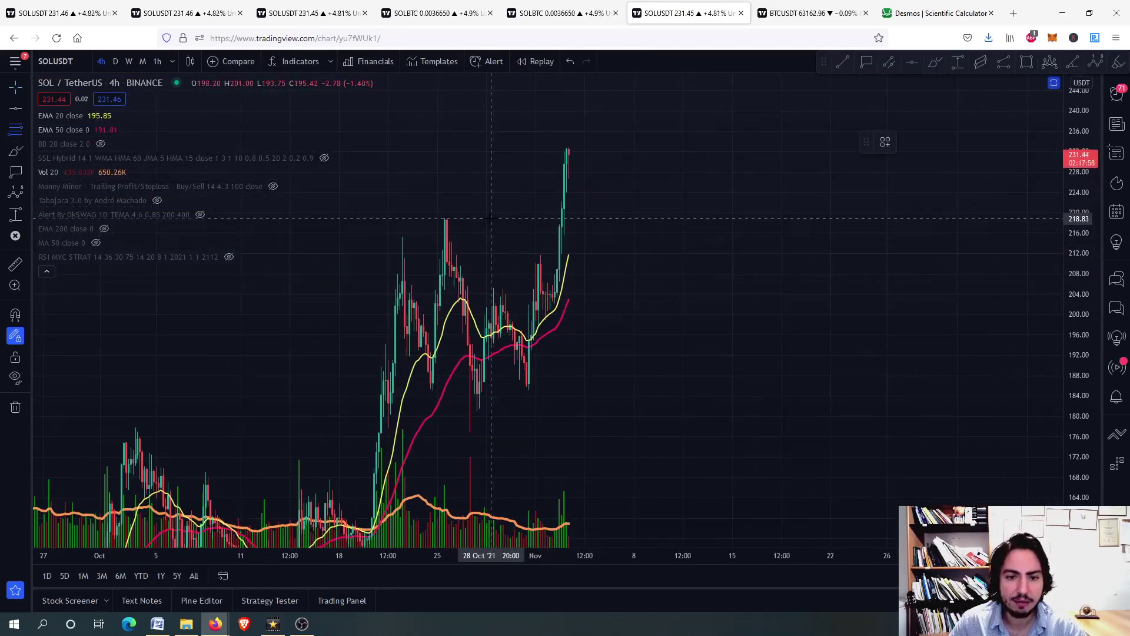
left_click(486, 218)
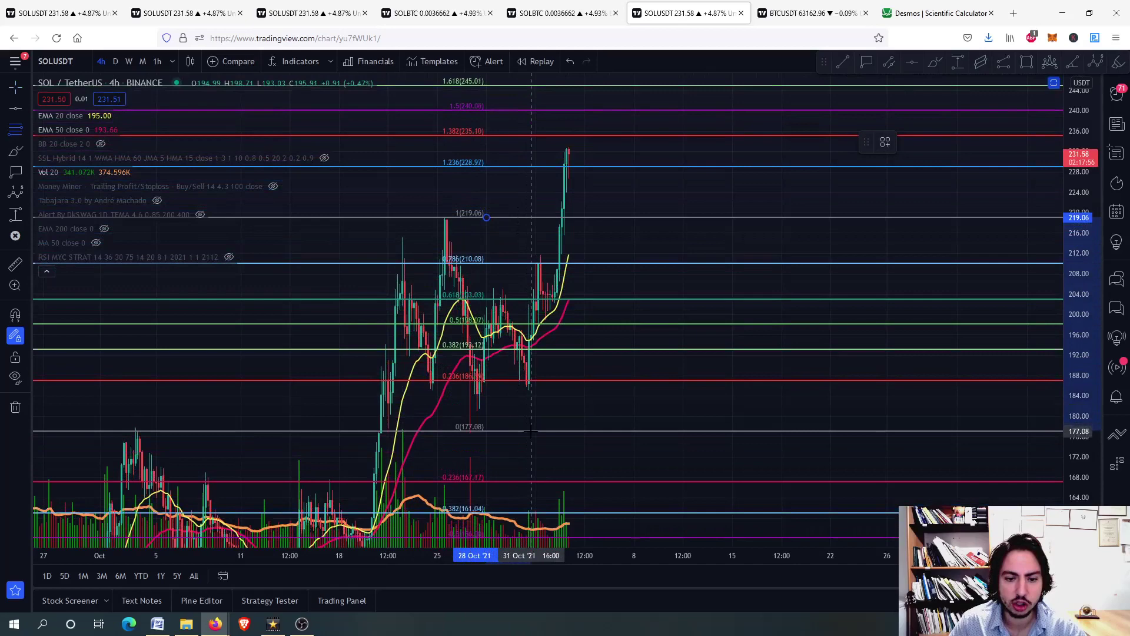
left_click(531, 431)
scroll(557, 414, "up", 4)
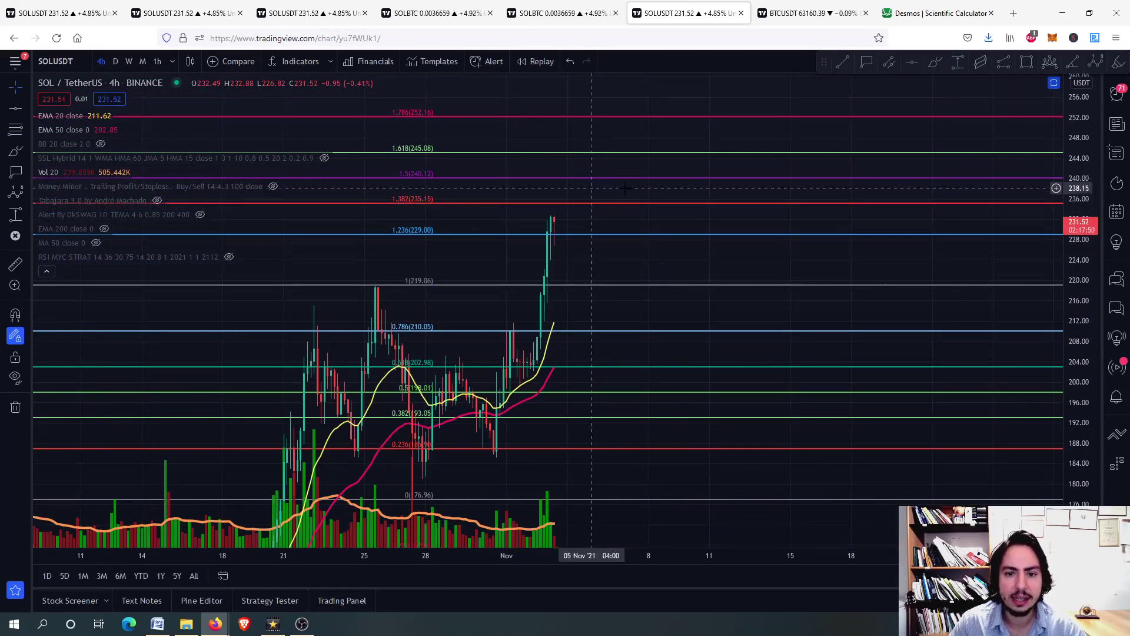
- Mark the zone between the 1.382 and 1.5 Fibonacci levels with a rectangle and compare the latest candles with it
left_click(1025, 63)
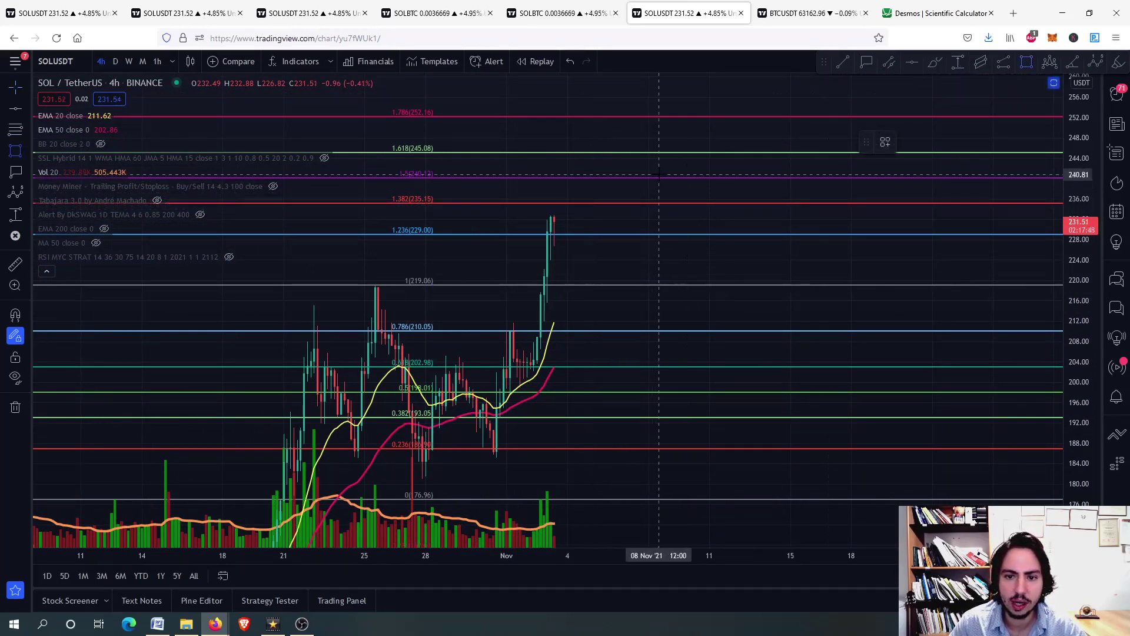
mouse_move(659, 176)
left_mouse_down()
mouse_move(665, 203)
mouse_move(632, 292)
mouse_move(609, 253)
left_mouse_up()
left_click(647, 219)
scroll(596, 295, "up", 3)
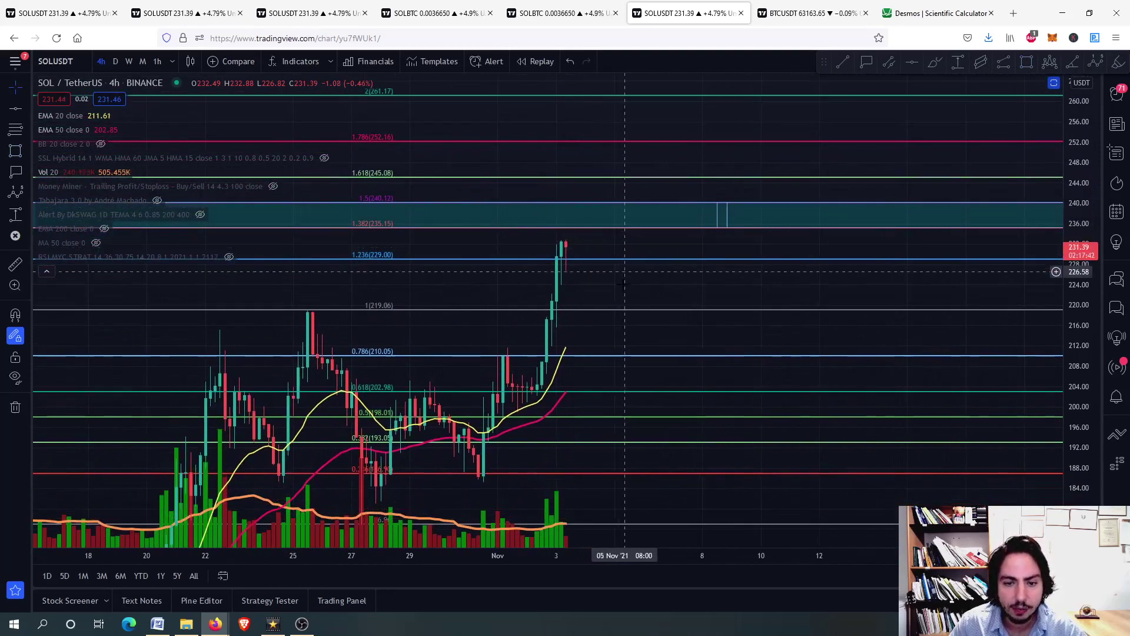
scroll(620, 293, "down", 3)
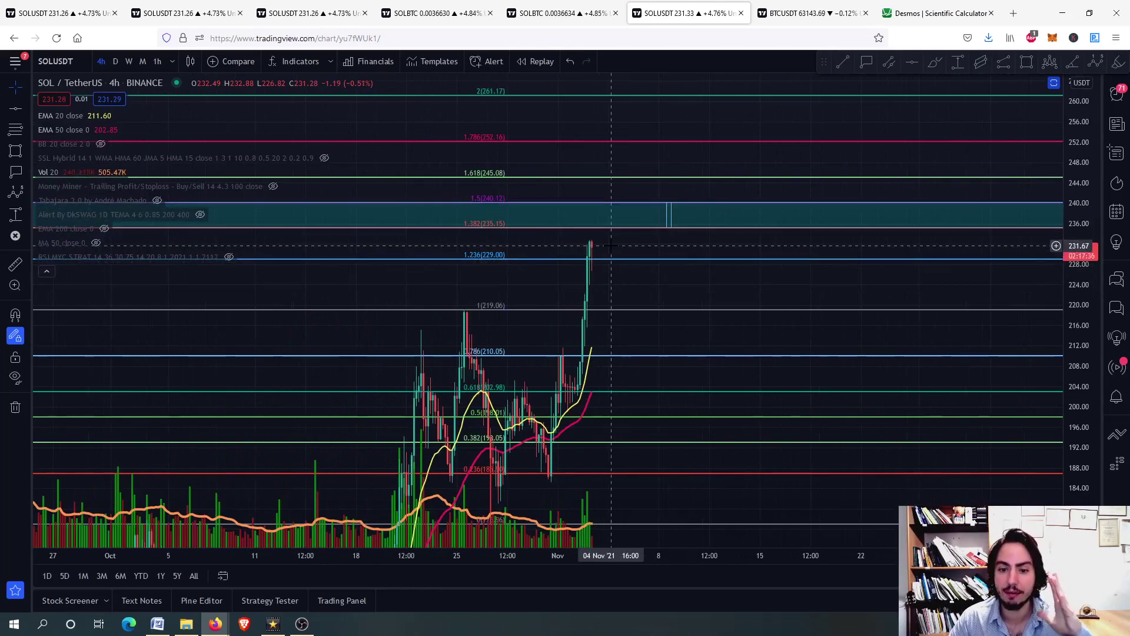
scroll(618, 240, "up", 2)
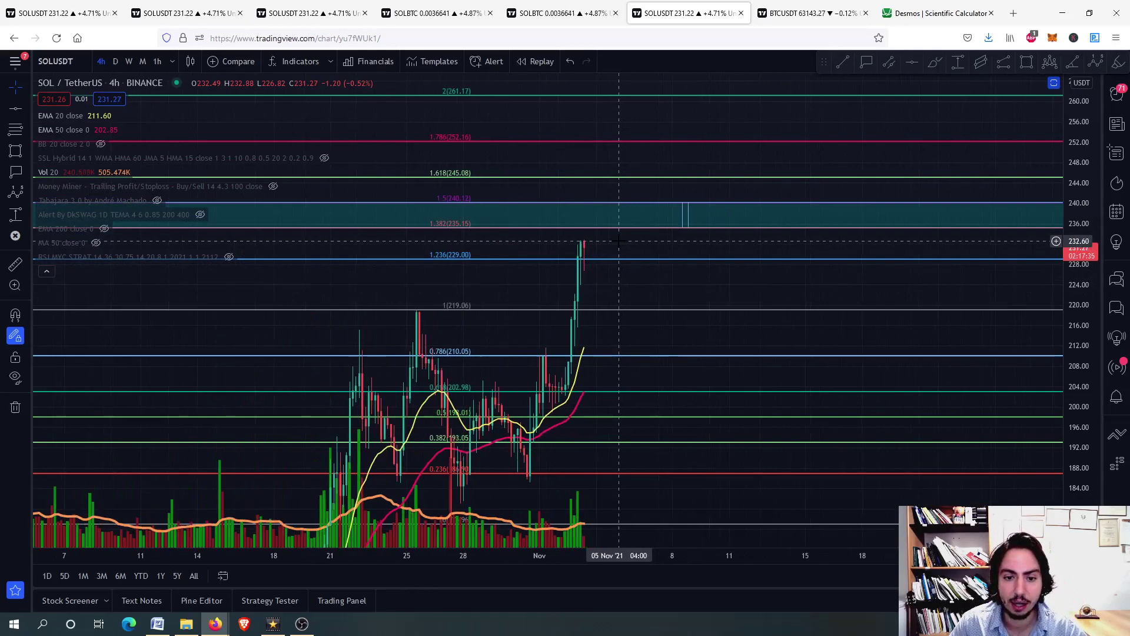
- Remove all drawings from the SOLUSDT chart and draw a new Fibonacci retracement from about 185.29 up to about 238.61
right_click(628, 290)
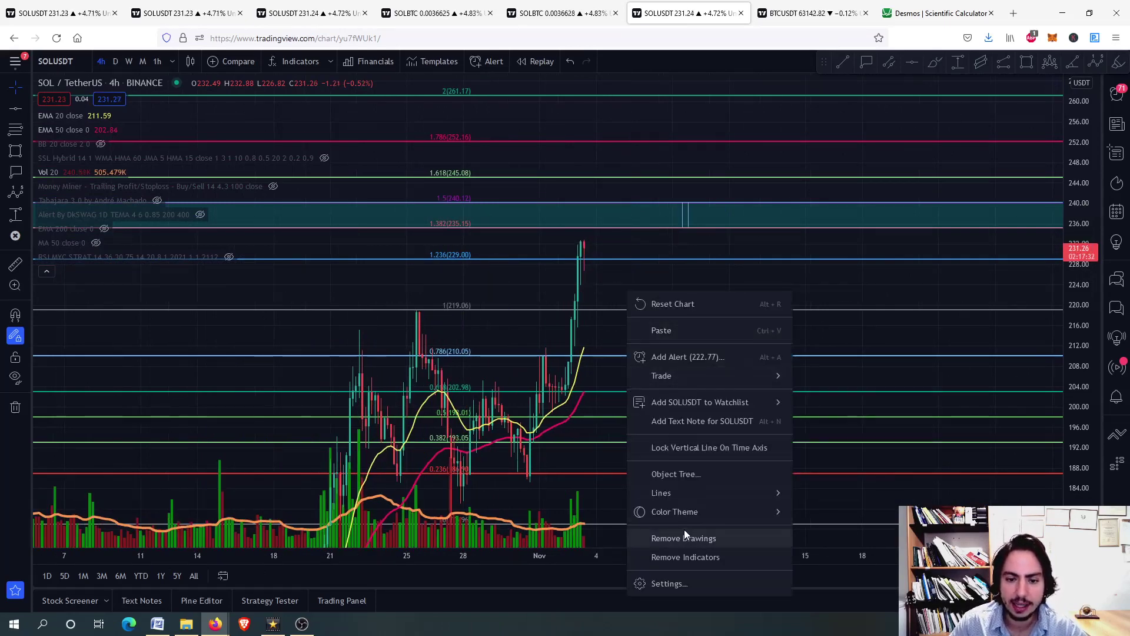
left_click(684, 532)
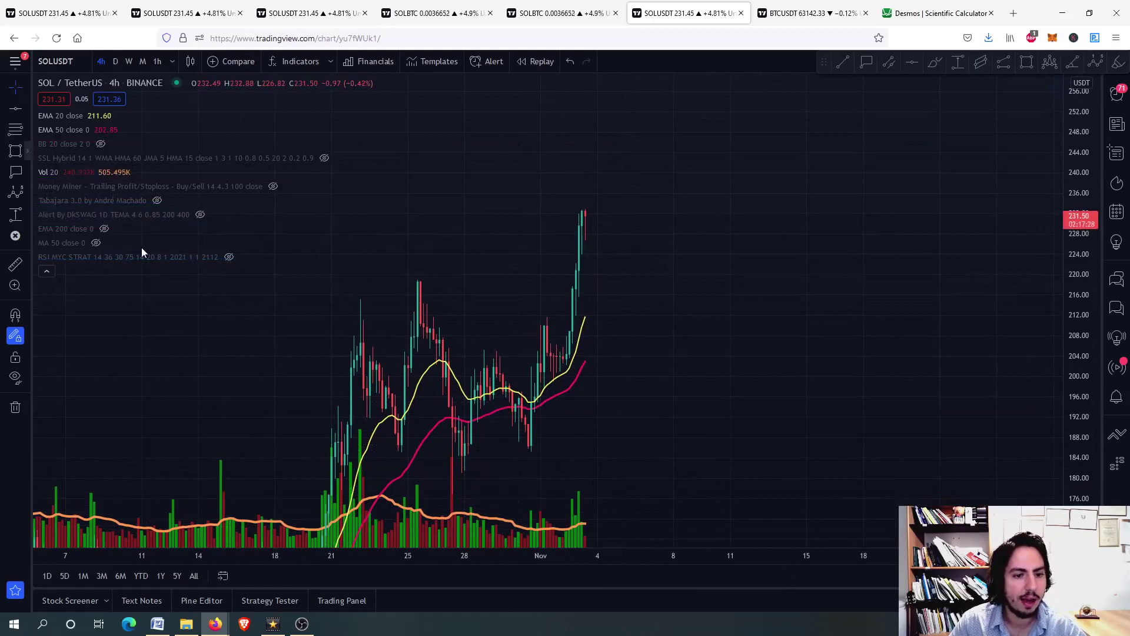
key("alt+f")
left_click_drag(591, 451, 620, 183)
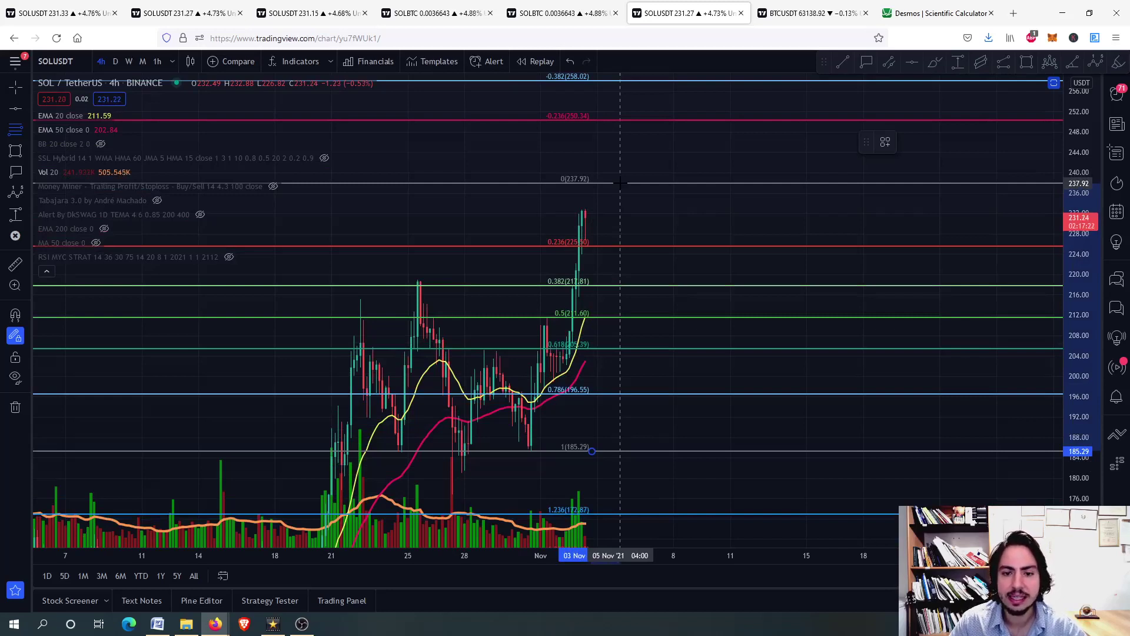
left_click(620, 183)
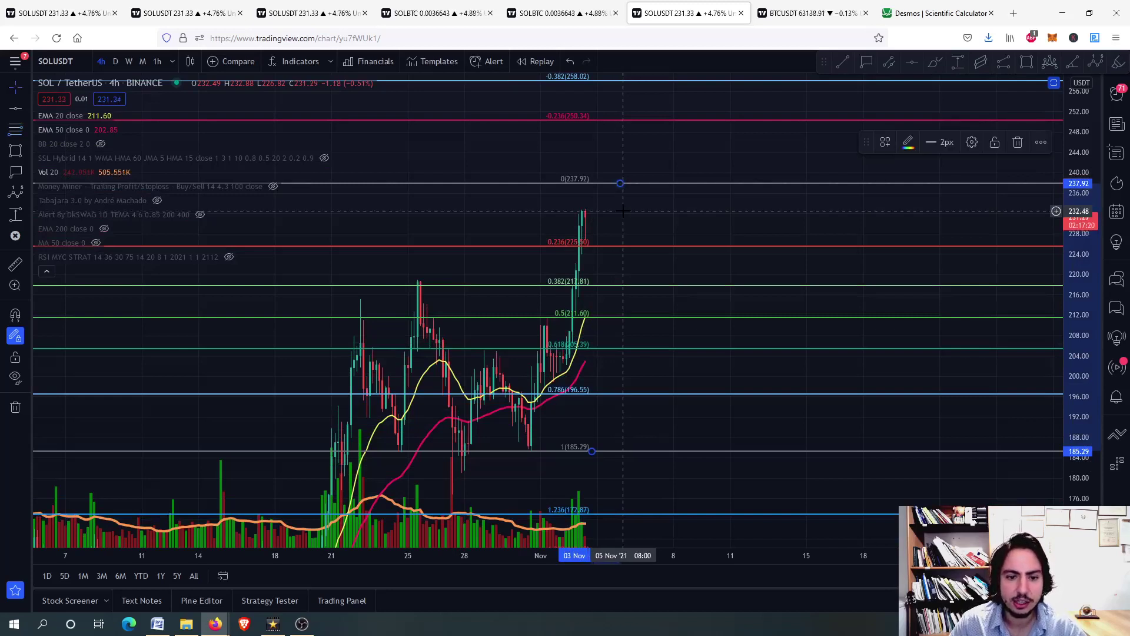
left_click_drag(624, 182, 620, 244)
left_click(620, 212)
- Place price labels beside the latest candles at about 226.12 on the 0.236 level and 217.91 on the 0.382 level
scroll(641, 210, "up", 2)
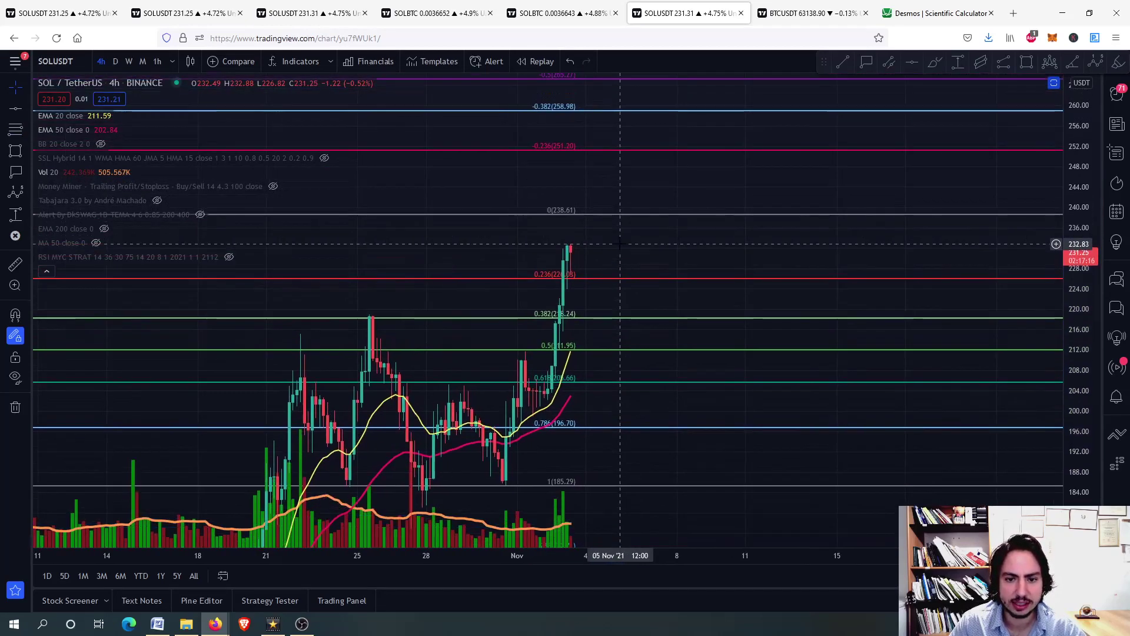
scroll(620, 243, "up", 6)
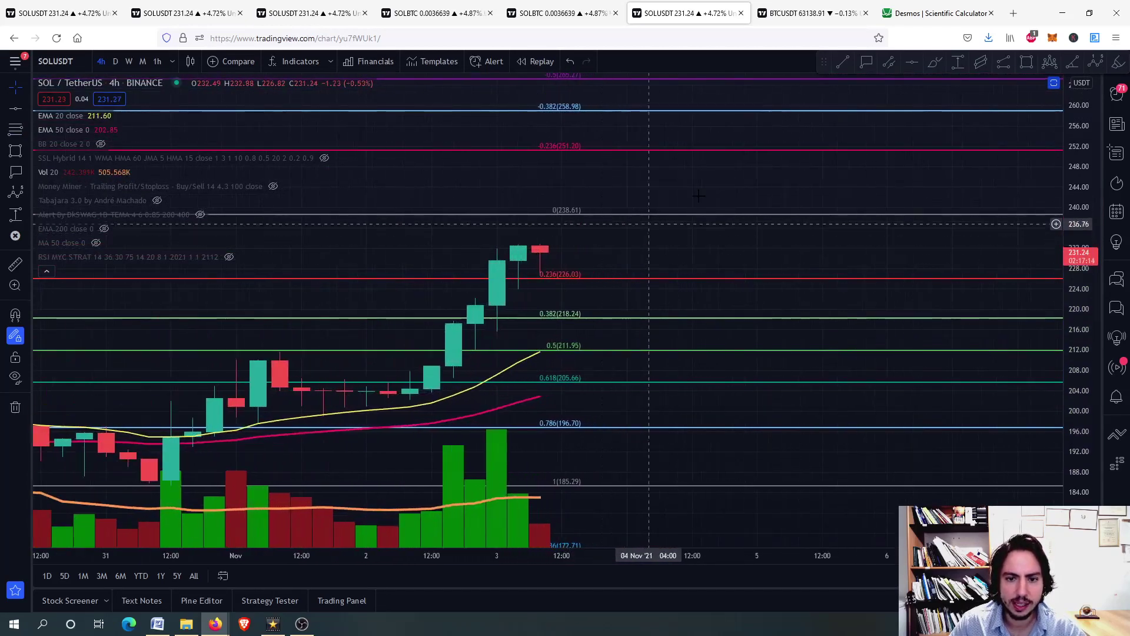
left_click(866, 61)
left_click(605, 277)
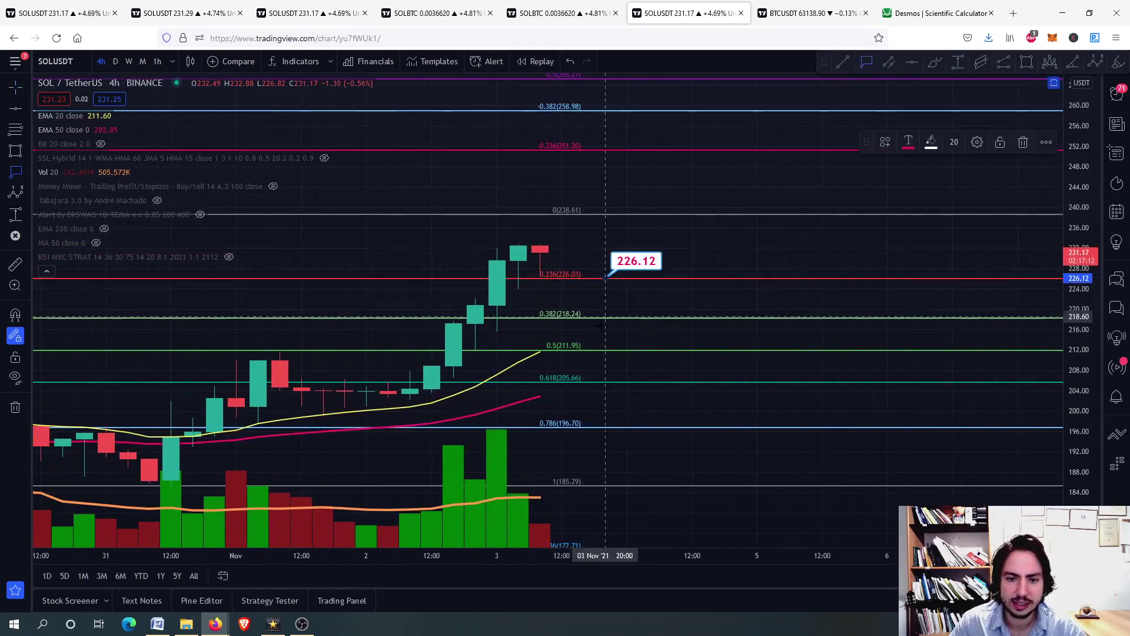
left_click(605, 318)
left_click(605, 331)
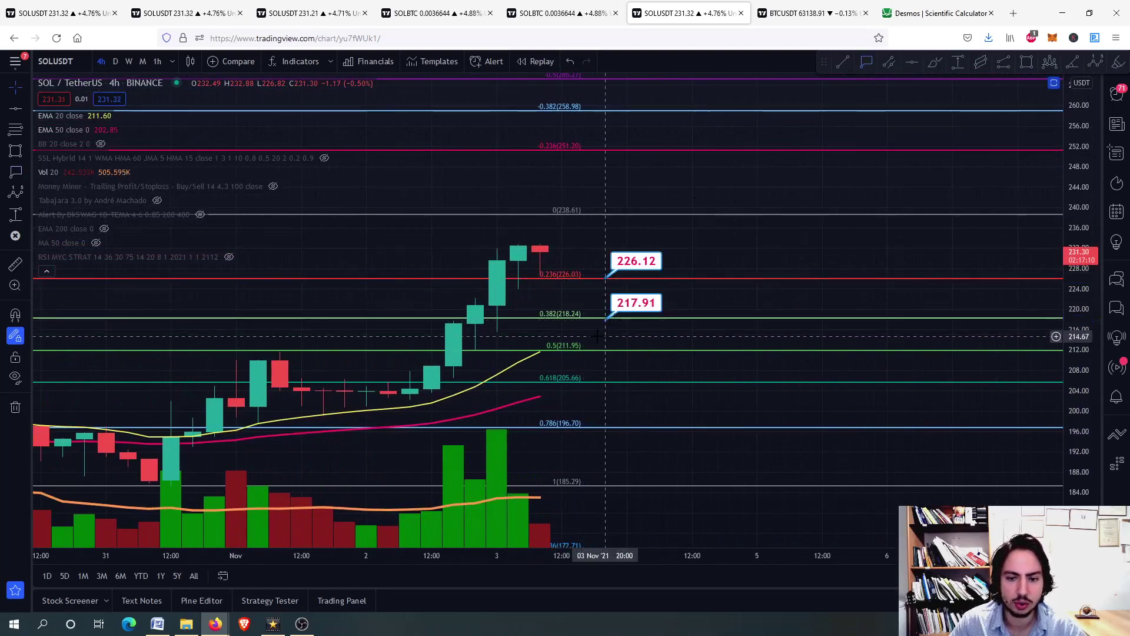
- Circle the 217.91 price label with a freehand brush stroke and delete the stroke
scroll(612, 331, "down", 10)
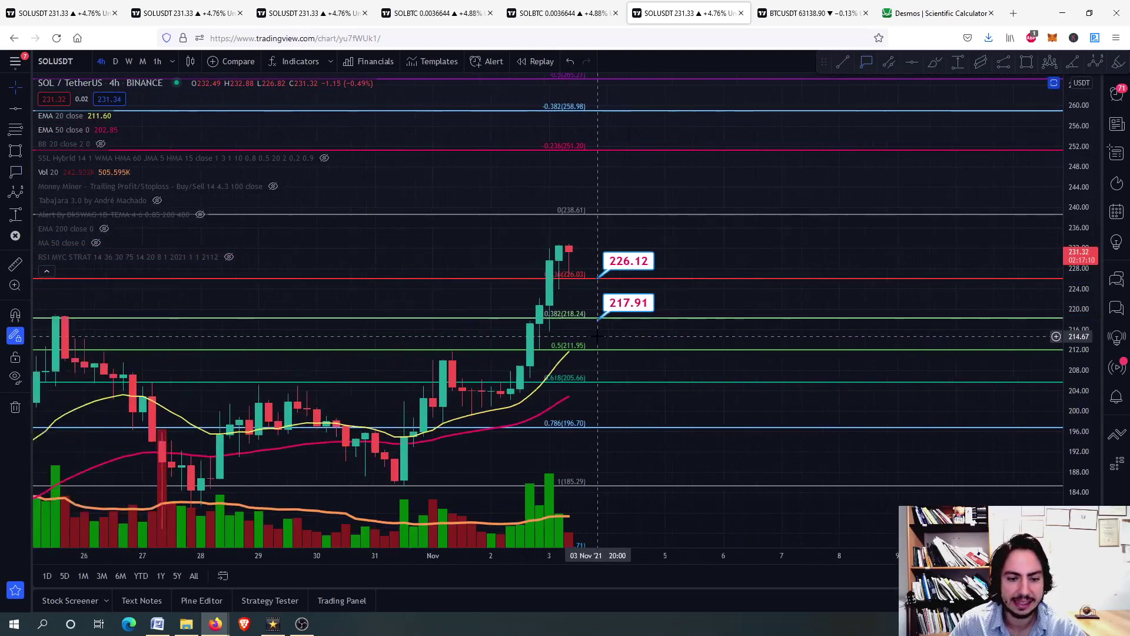
left_click(935, 62)
mouse_move(670, 291)
left_mouse_down()
mouse_move(683, 310)
mouse_move(586, 302)
mouse_move(678, 301)
left_mouse_up()
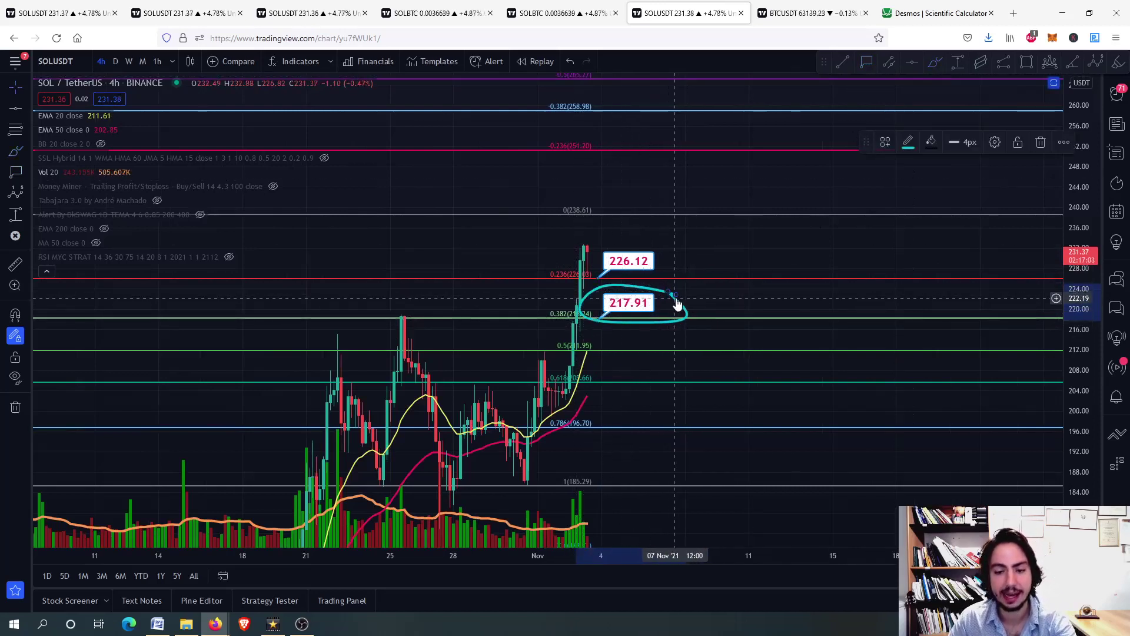
key("Delete")
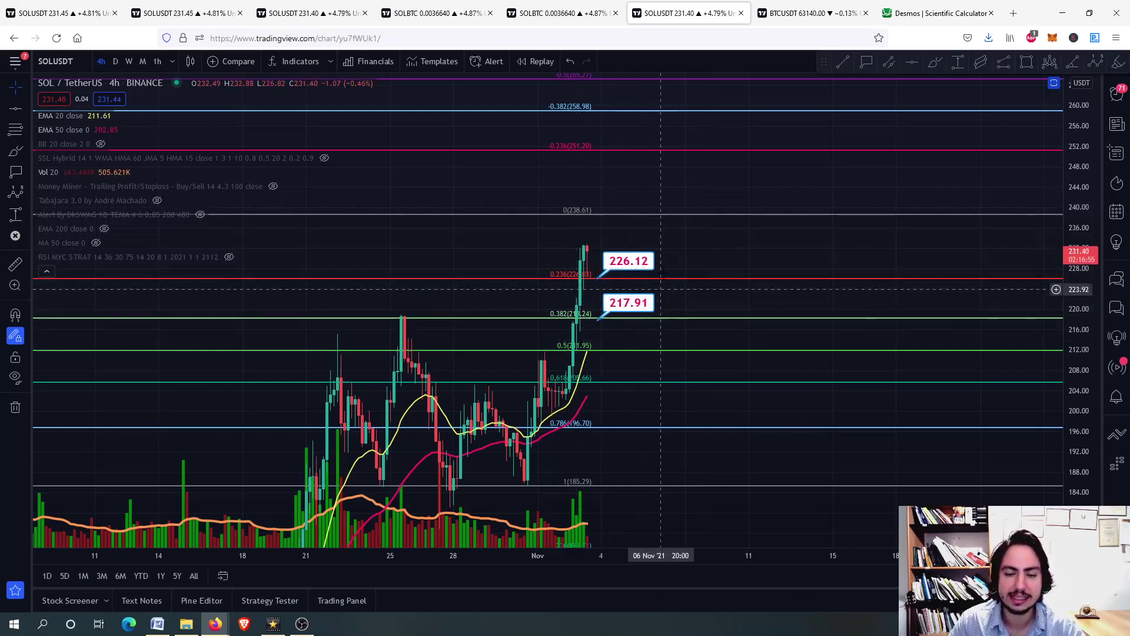
- Move both price labels farther from the candles and align them with their Fibonacci levels at 226.00 and 218.25
scroll(653, 276, "down", 5)
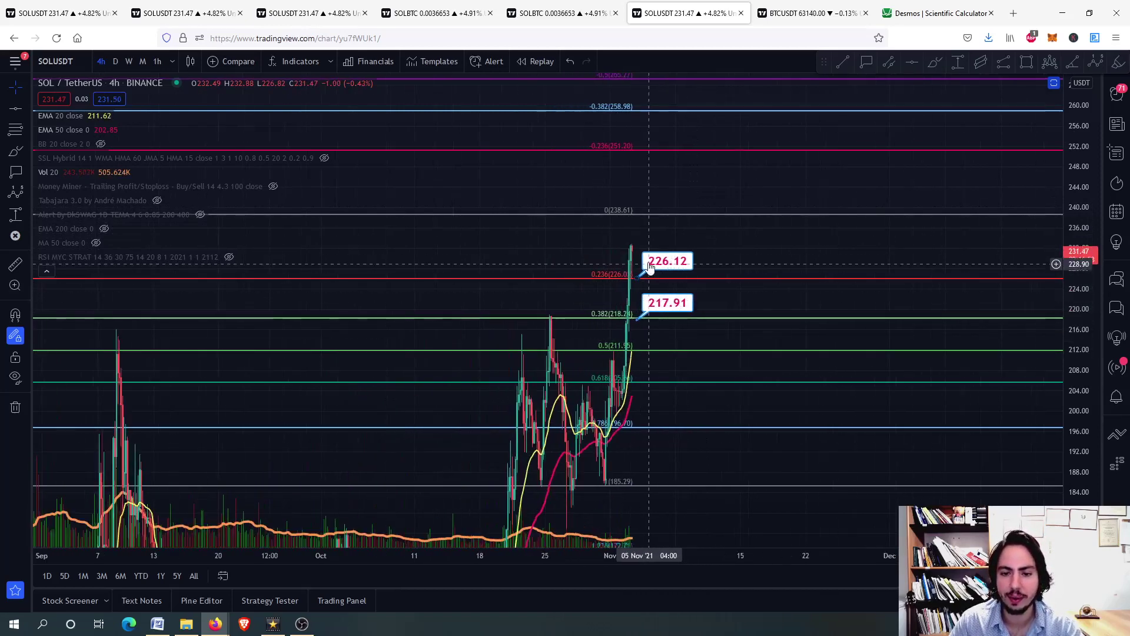
scroll(709, 331, "up", 3)
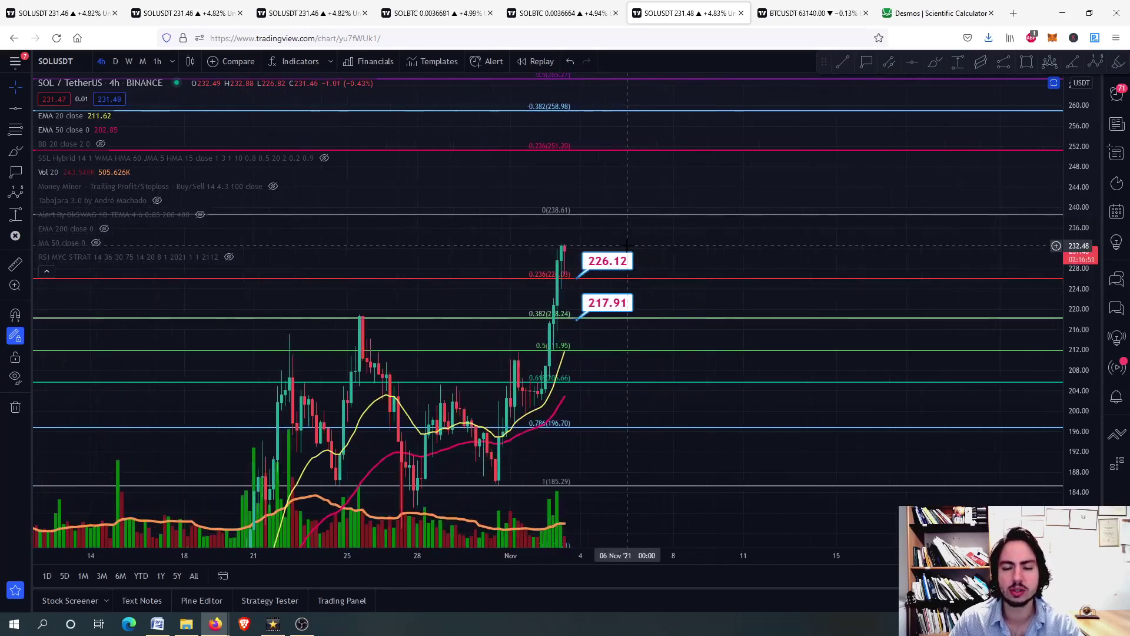
left_click_drag(608, 264, 650, 265)
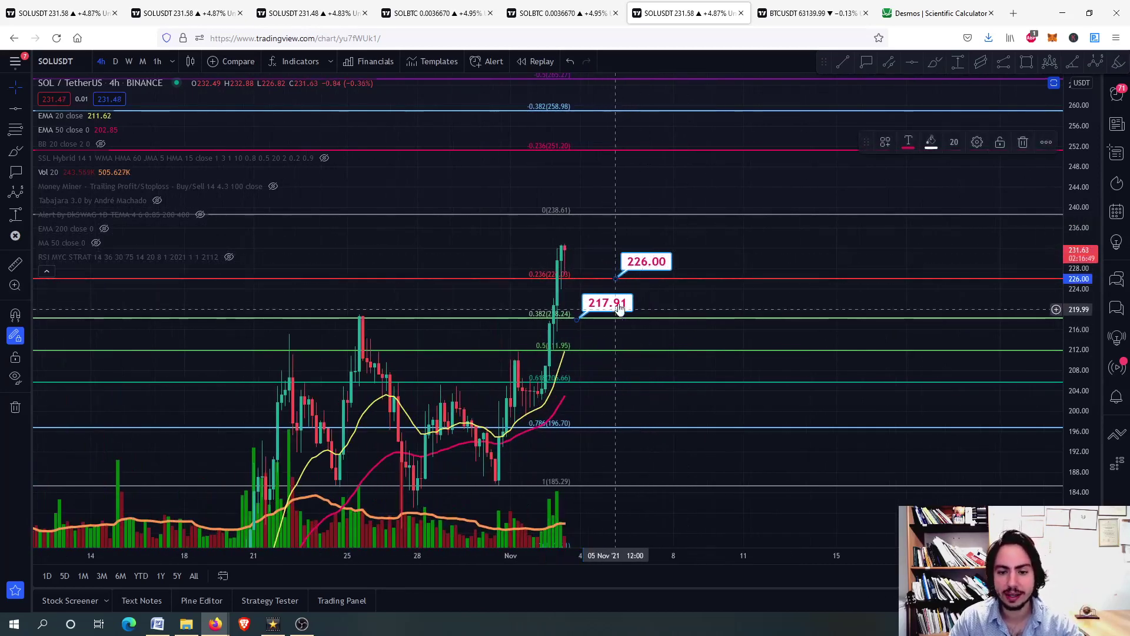
left_click_drag(623, 302, 655, 298)
left_click(659, 299)
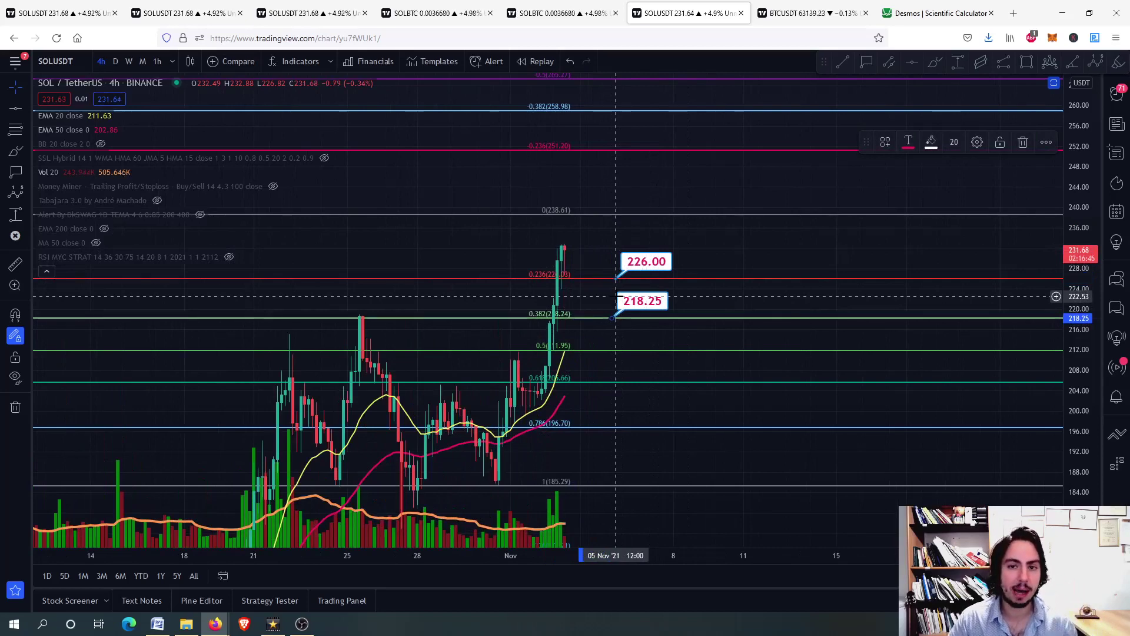
- Review the 4-hour price swings since September against the Fibonacci levels and check the oscillator panes below the chart
scroll(601, 303, "down", 3)
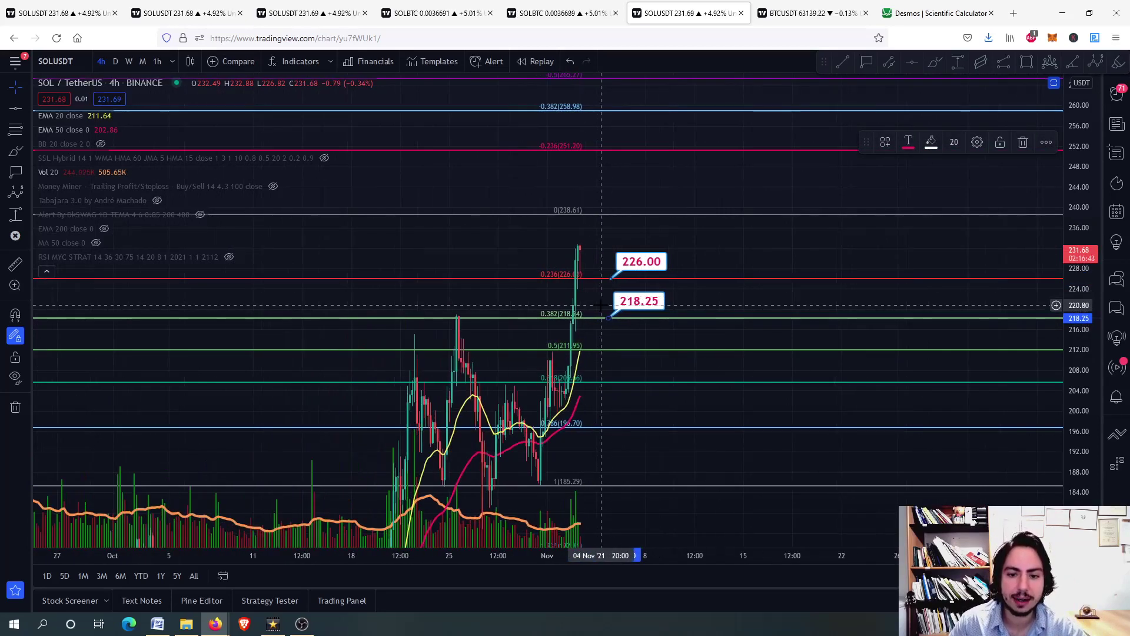
left_click_drag(601, 304, 705, 135)
scroll(649, 499, "down", 5)
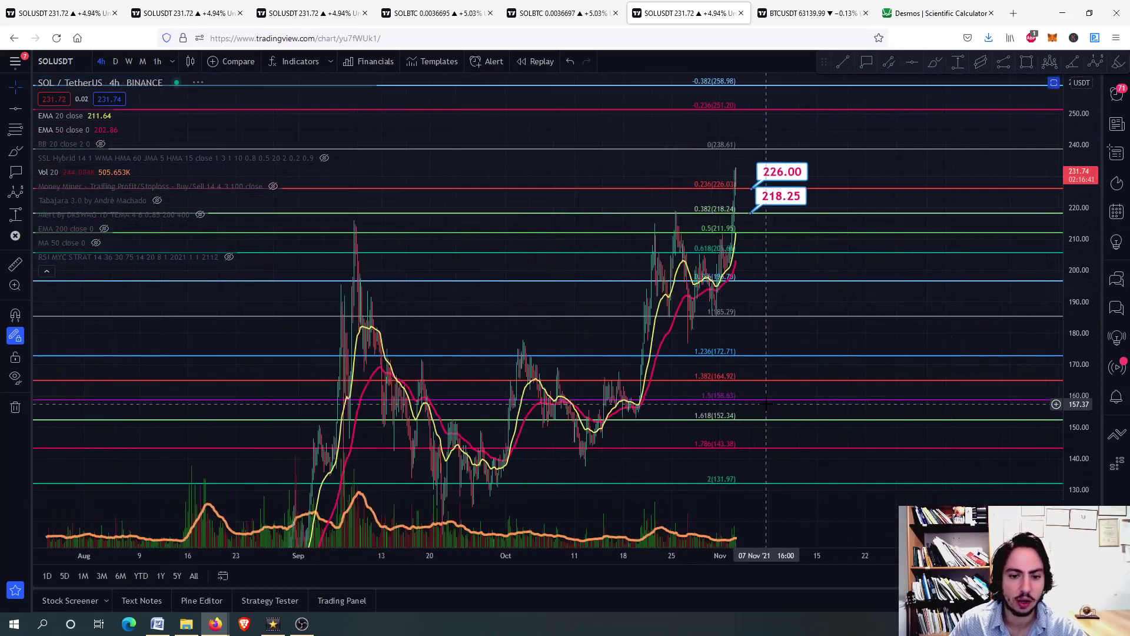
left_click_drag(654, 440, 674, 297)
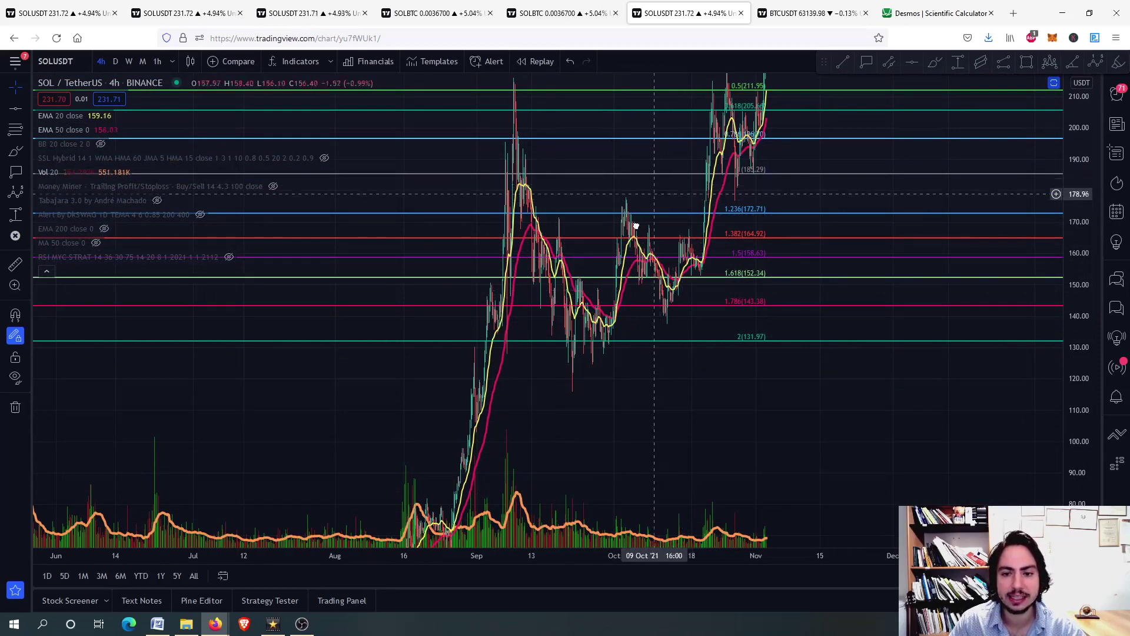
left_click_drag(707, 278, 676, 352)
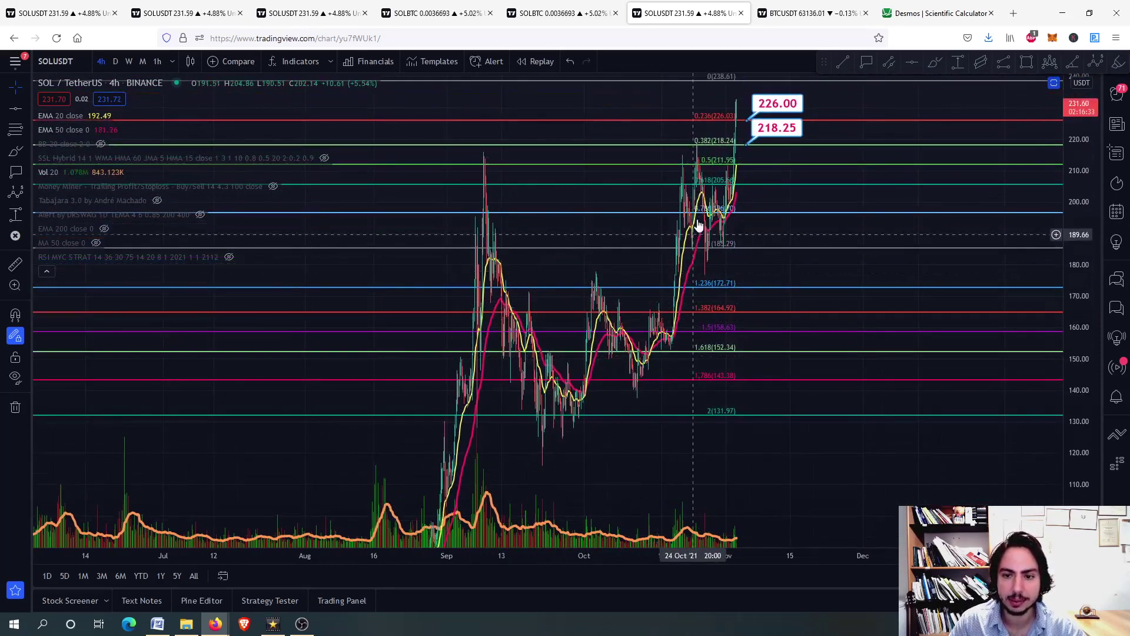
scroll(748, 215, "up", 2)
scroll(747, 216, "up", 3)
left_click_drag(753, 104, 678, 232)
double_click(682, 171)
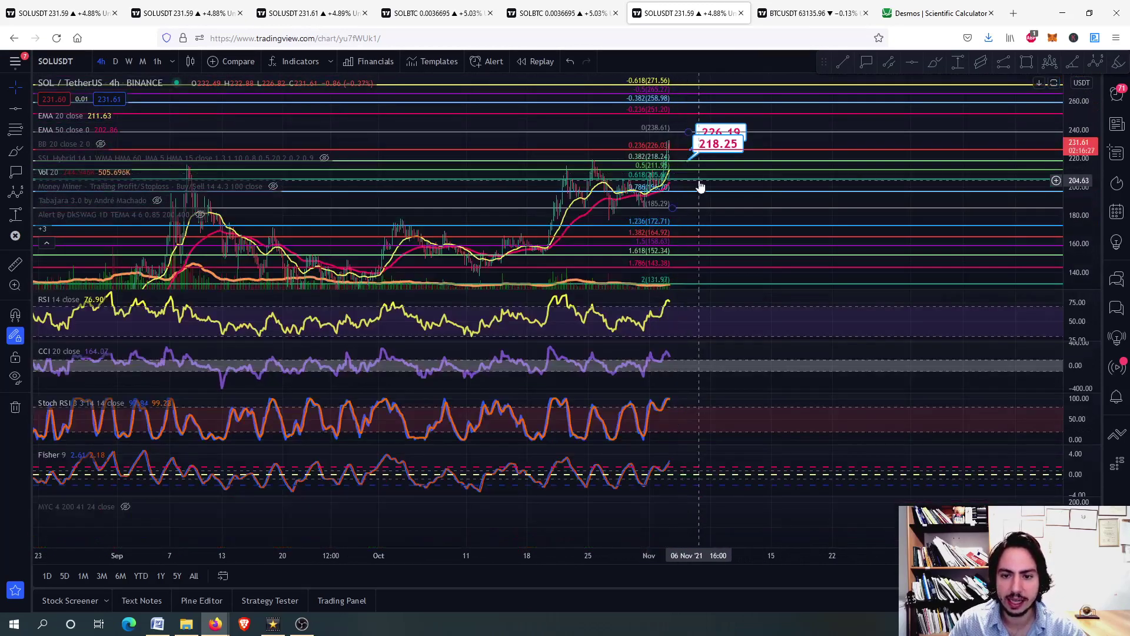
double_click(717, 201)
scroll(695, 214, "up", 2)
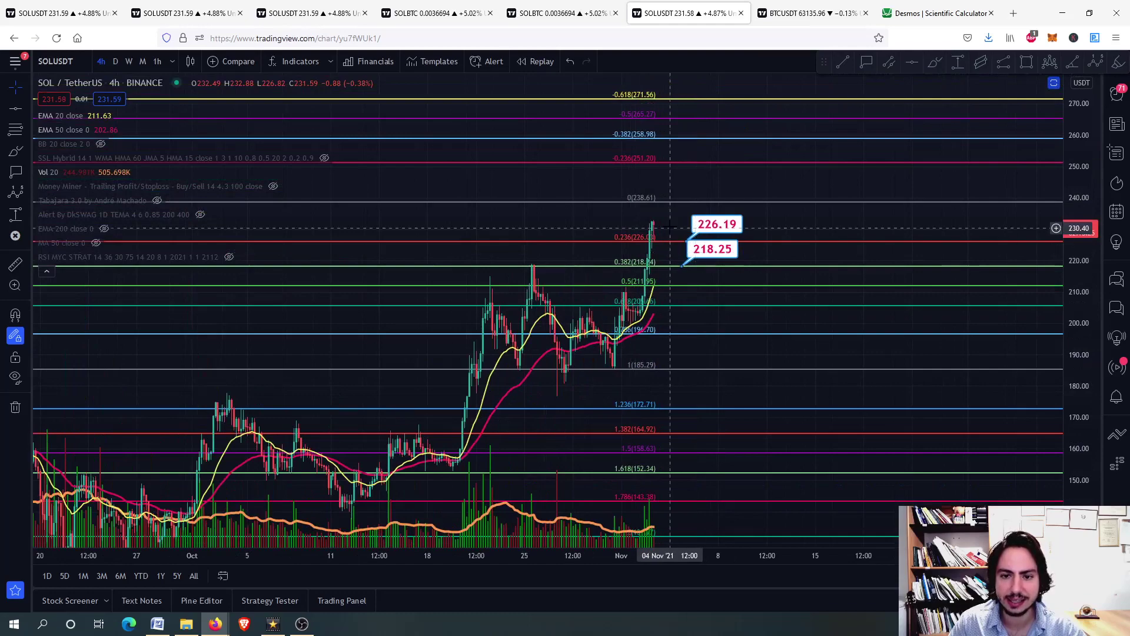
- Switch the SOLUSDT chart to the daily timeframe and remove all drawings from it
left_click(116, 62)
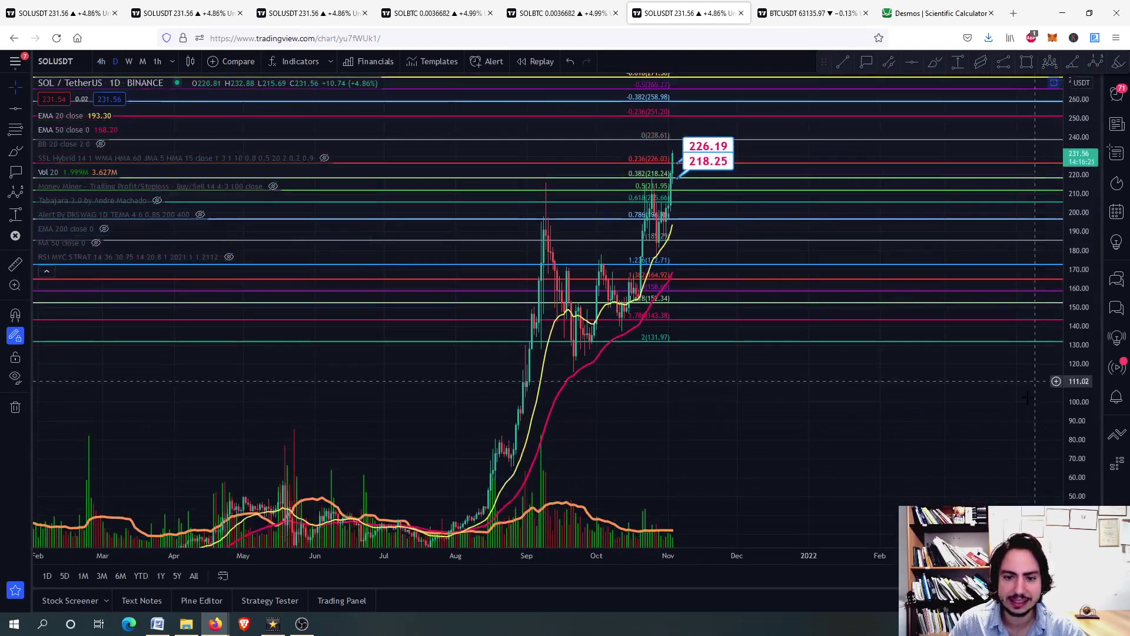
scroll(762, 428, "down", 3)
right_click(607, 309)
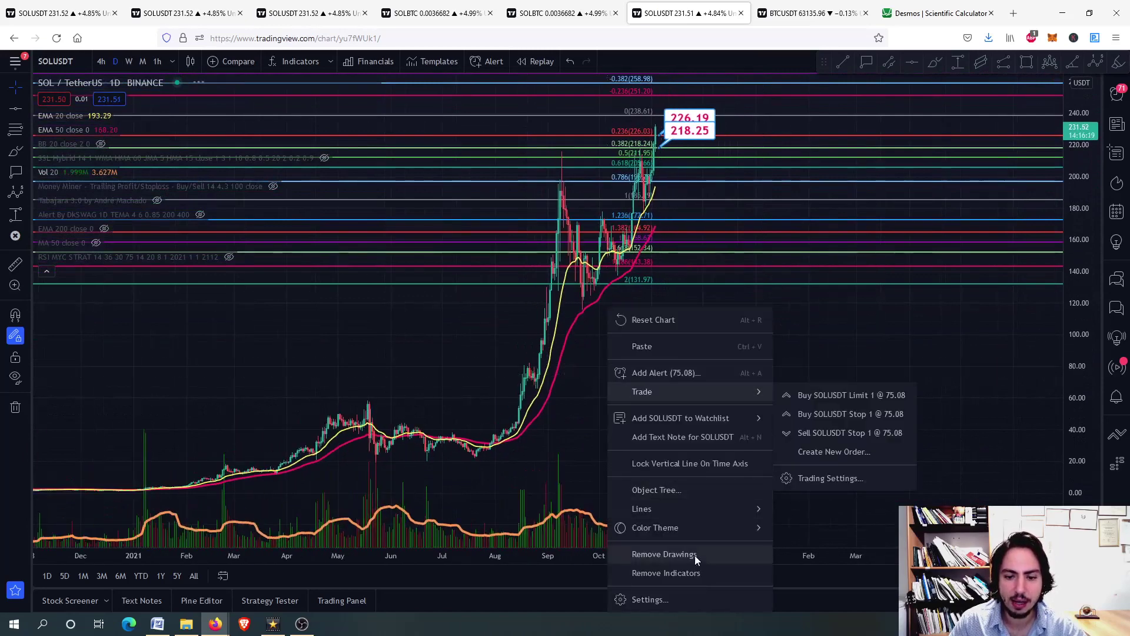
left_click(680, 546)
- Draw a Trend-Based Fib Extension from the July low at 22.20 to the September high at 215.86 and the pullback low at about 115.68
left_click(27, 130)
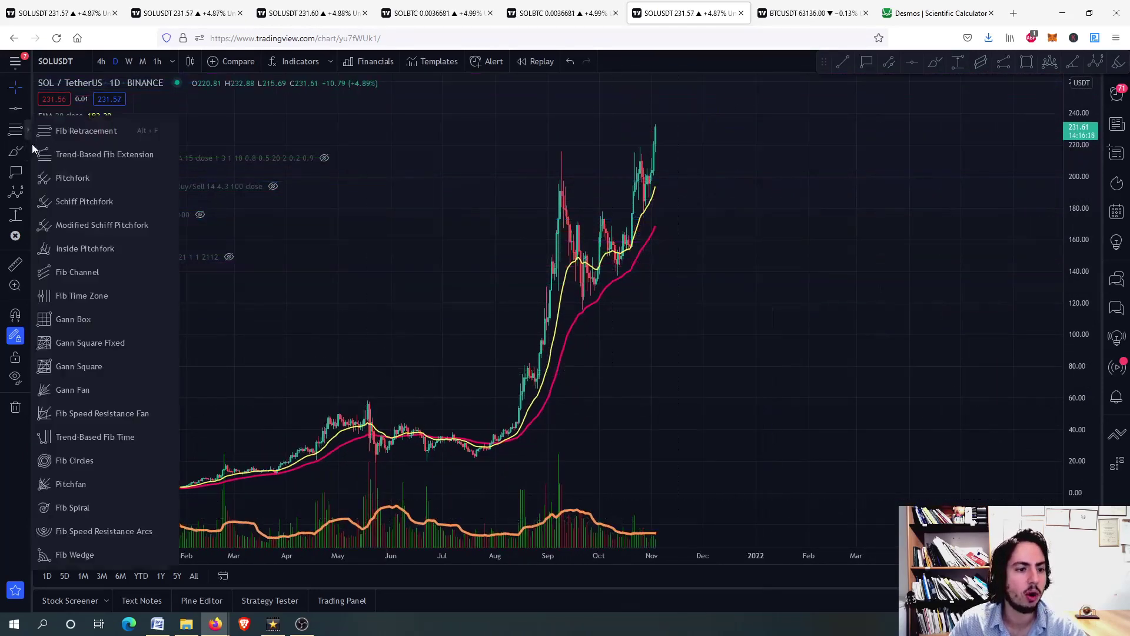
left_click(133, 153)
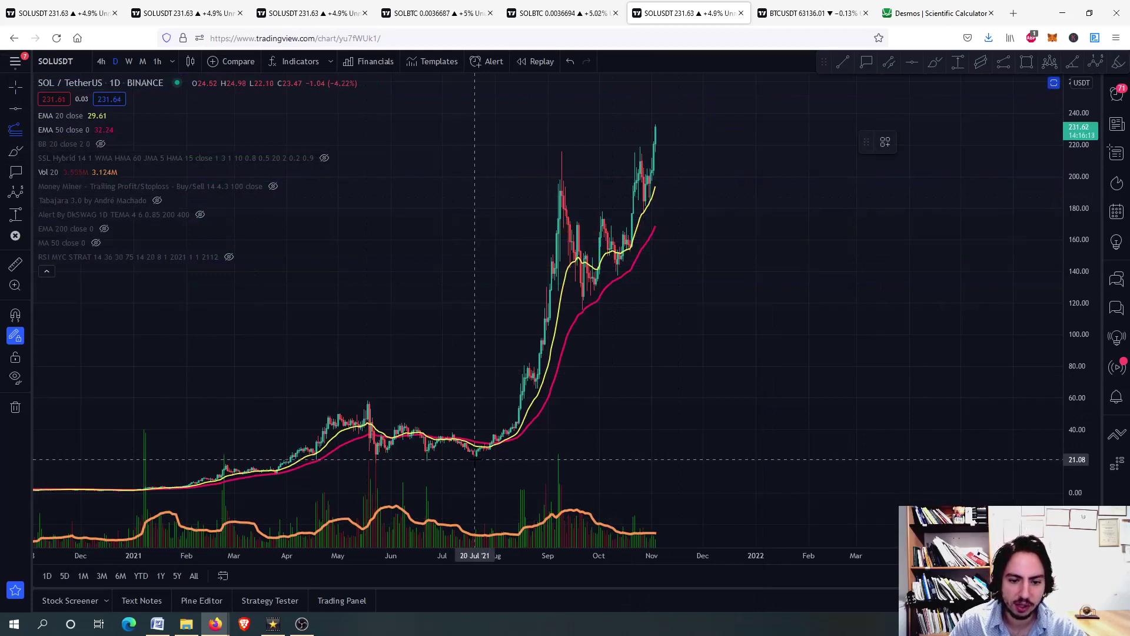
left_click(474, 457)
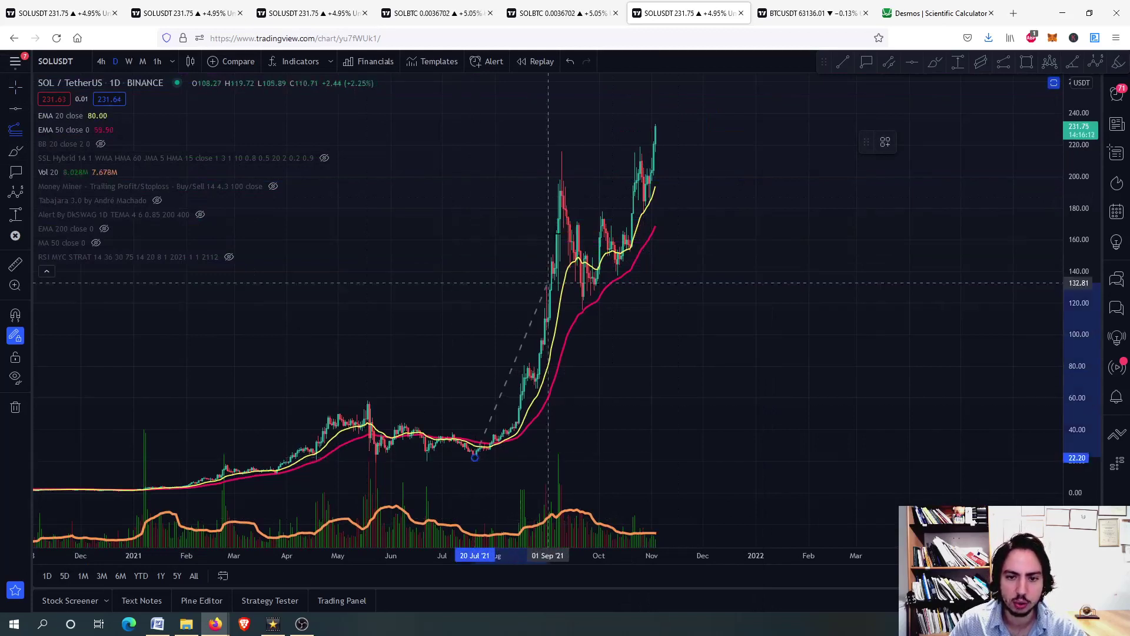
left_click(562, 152)
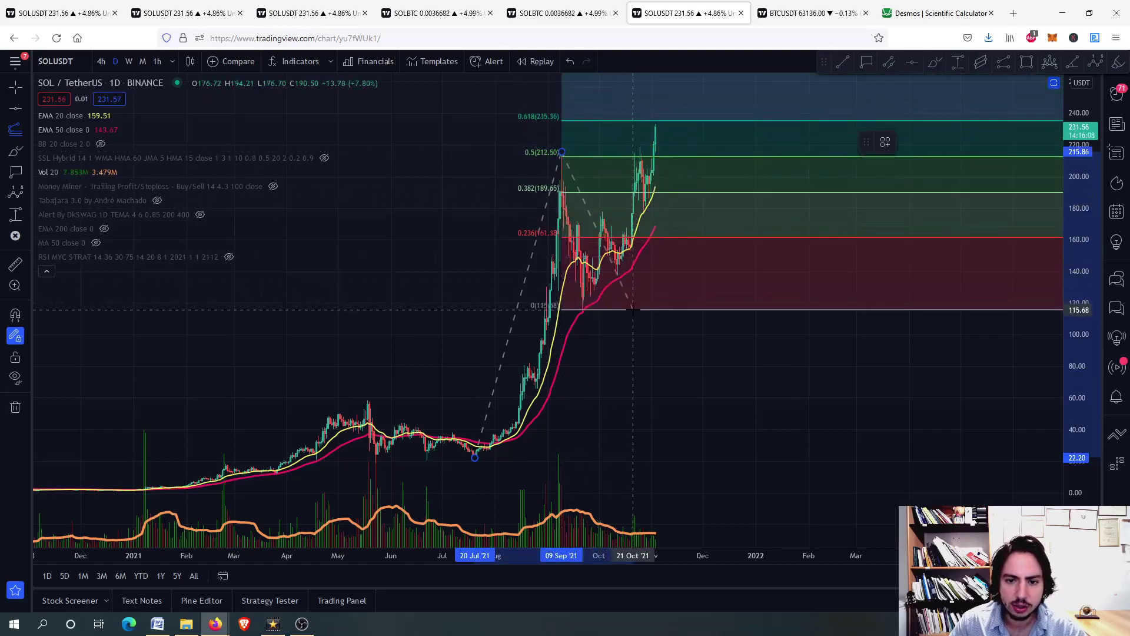
left_click(633, 309)
- Place price labels ahead of the latest candles at 235.59 on the 0.618 level, 267.99 on the 0.786 level and 308.22 near the 1 level
left_click_drag(611, 385, 541, 538)
scroll(623, 265, "up", 2)
scroll(593, 280, "up", 4)
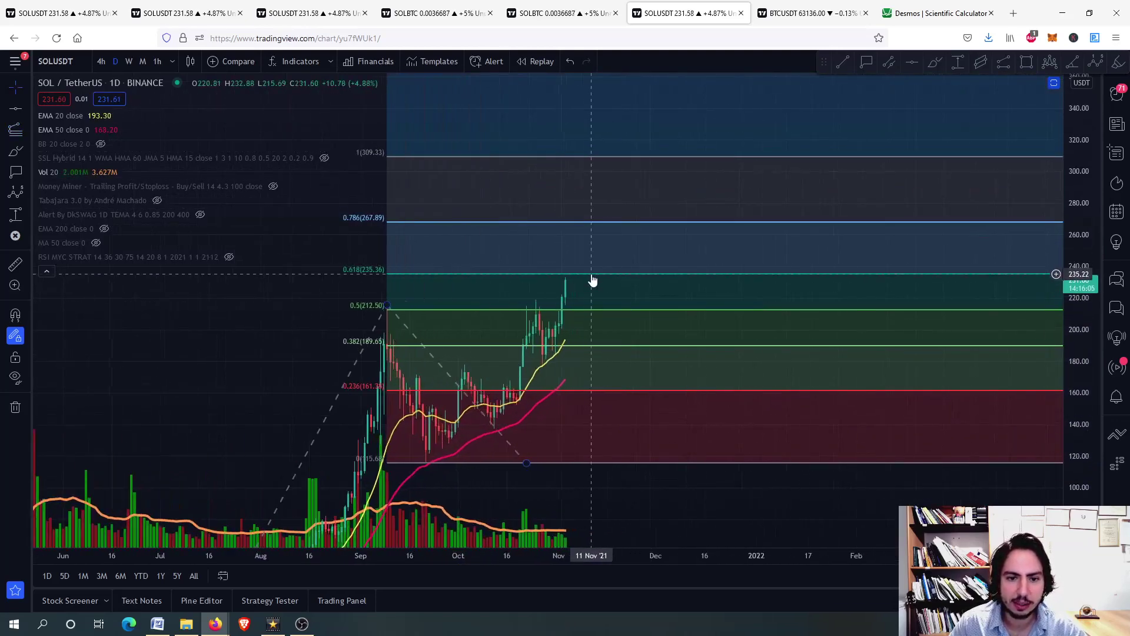
left_click(866, 61)
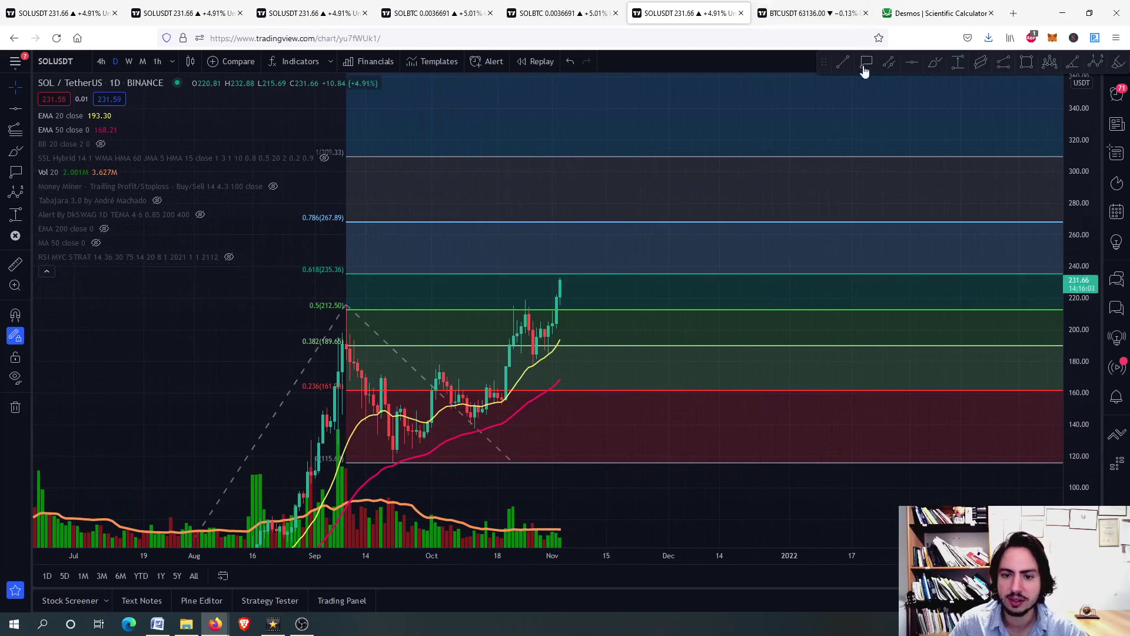
left_click(607, 272)
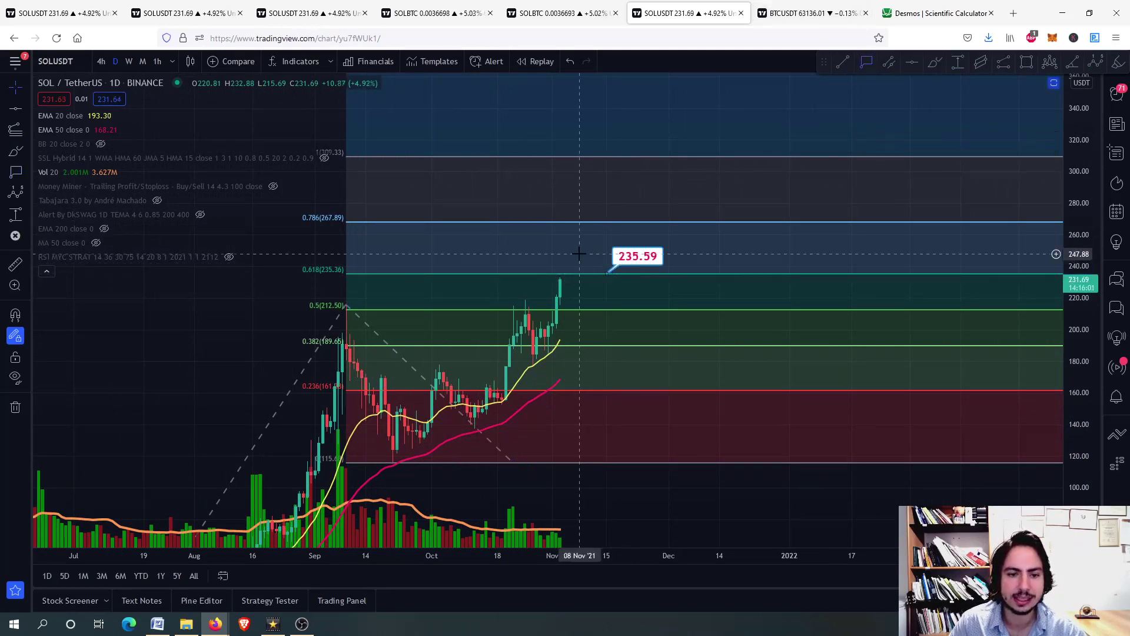
left_click(606, 238)
left_click_drag(637, 218, 612, 103)
left_click(611, 157)
scroll(589, 176, "up", 1)
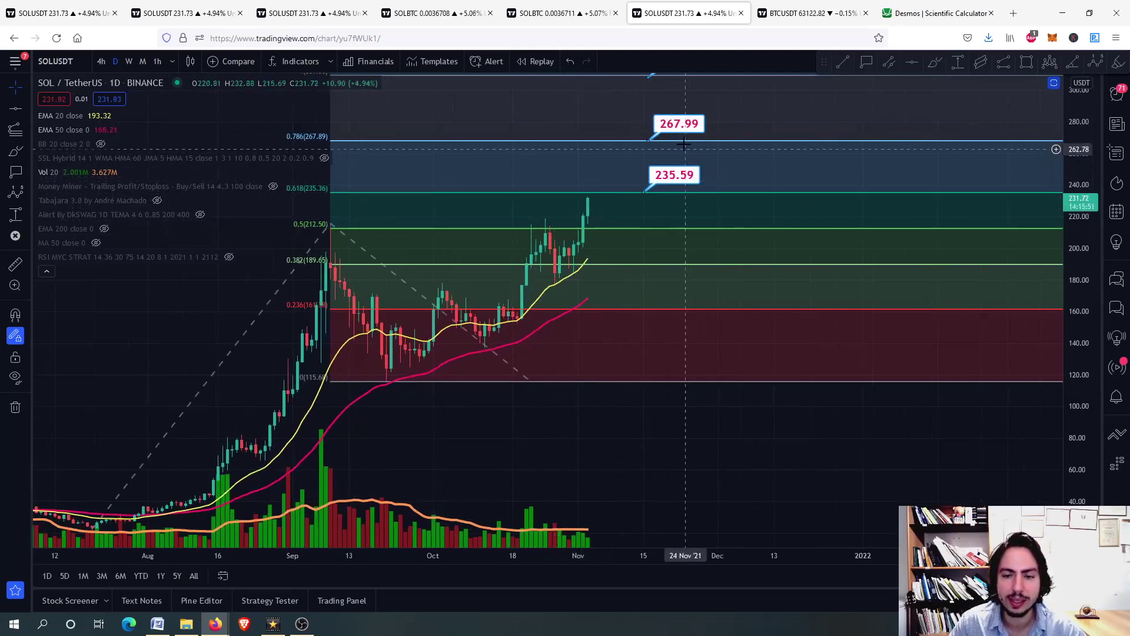
left_click_drag(579, 190, 594, 284)
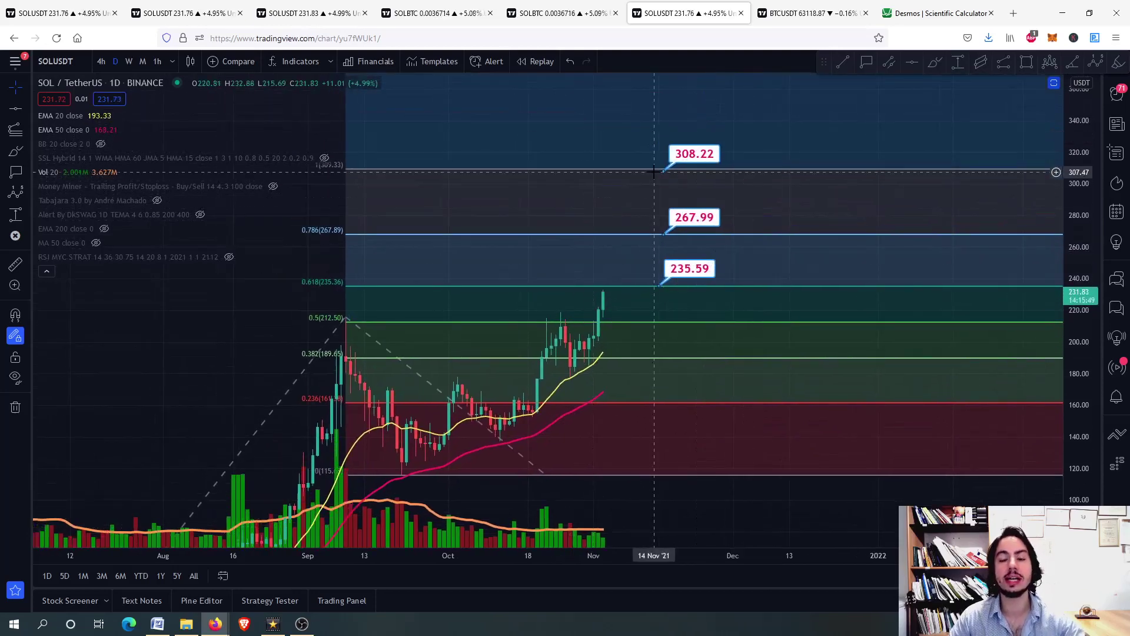